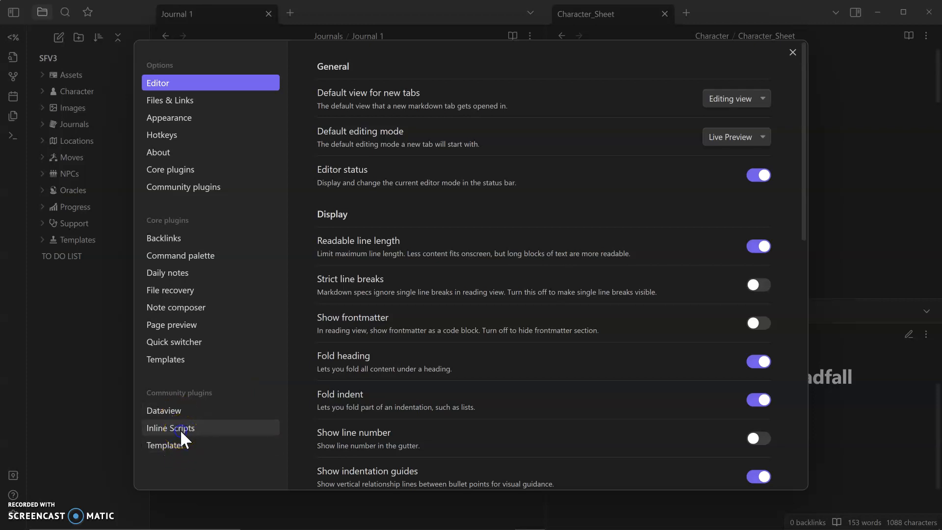
# Step: Open the Inline Scripts plugin settings and review the shortcut-files list down to starshorts.sfile
pyautogui.click(181, 429)
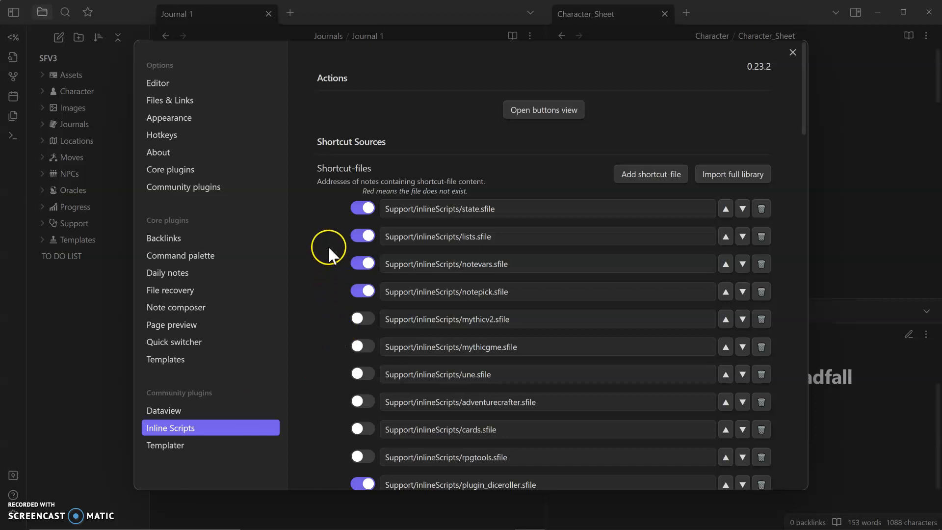
pyautogui.scroll(-5, 467, 381)
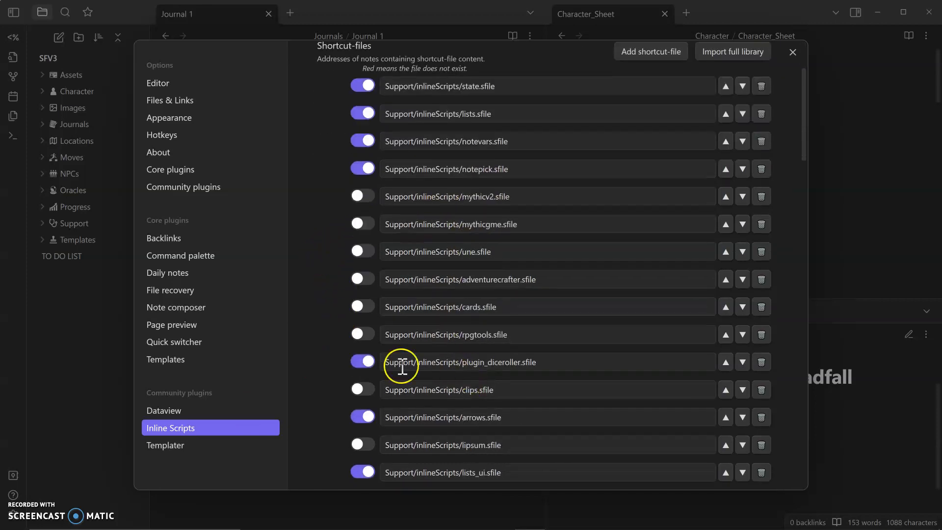
pyautogui.scroll(-7, 324, 355)
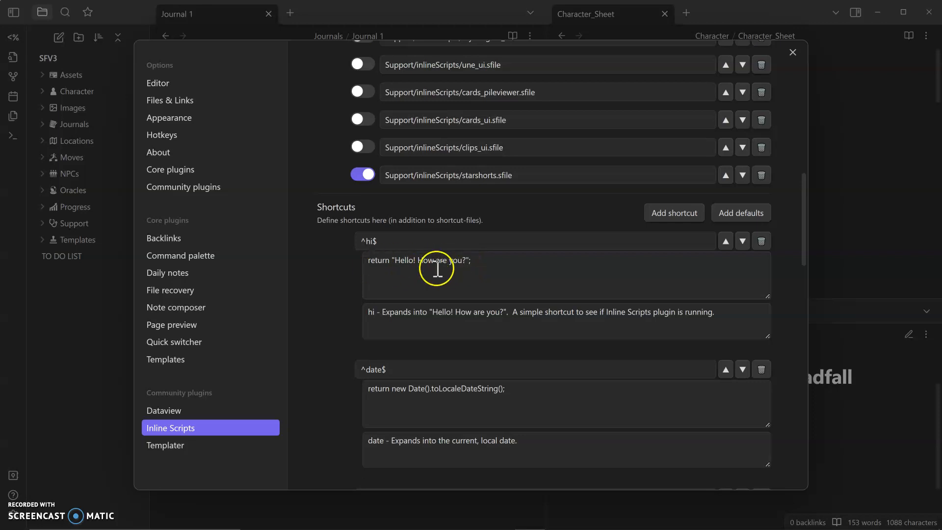
pyautogui.scroll(2, 370, 286)
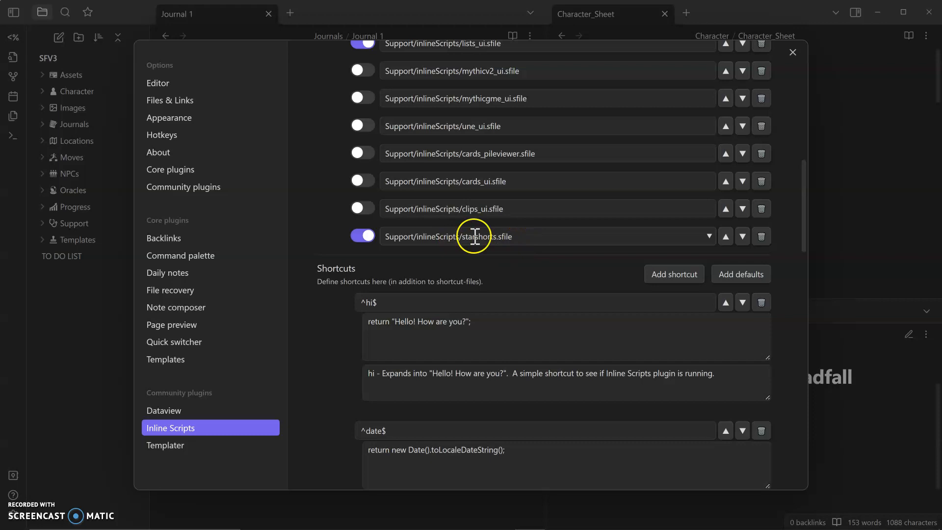
# Step: Switch to Brackets and examine the shortcut code in starshorts.sfile.md and the folder icon styles in snippets.css
pyautogui.moveTo(461, 524)
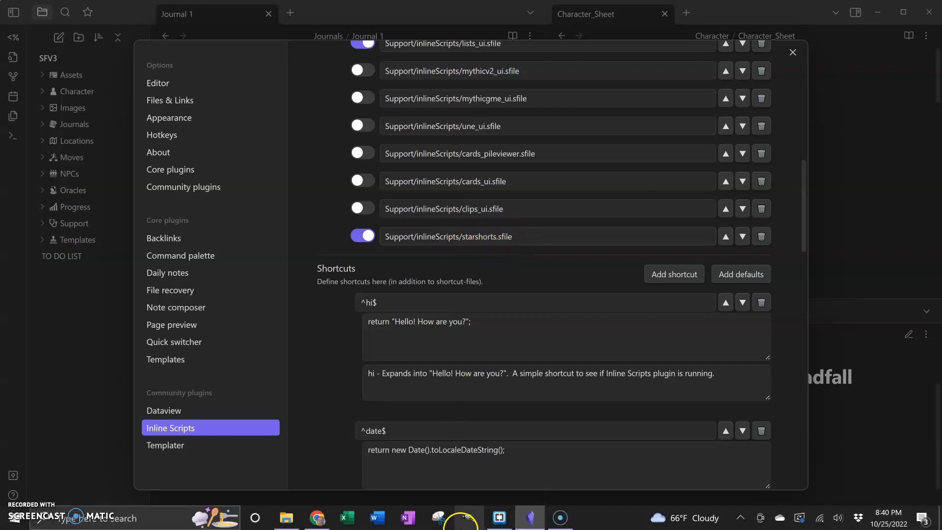
pyautogui.click(499, 517)
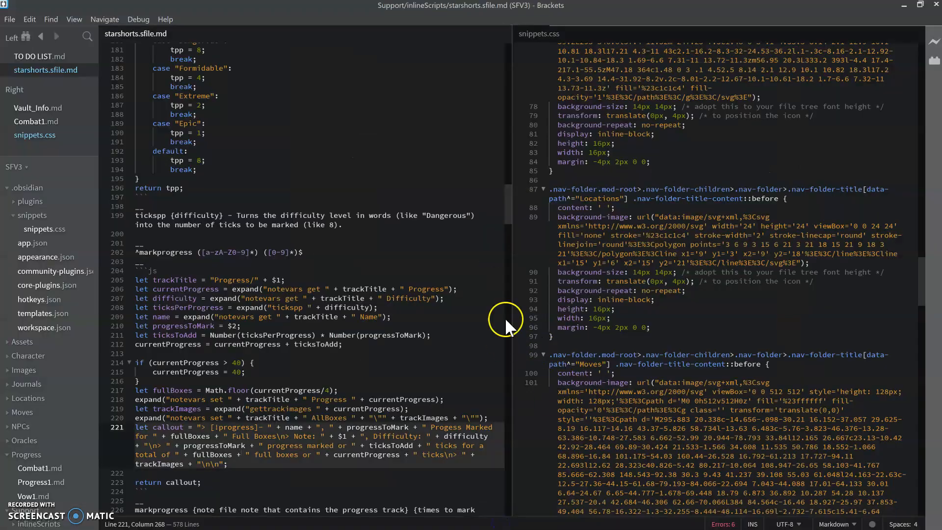
pyautogui.scroll(9, 373, 320)
pyautogui.scroll(-9, 282, 276)
pyautogui.scroll(4, 650, 248)
pyautogui.scroll(6, 651, 248)
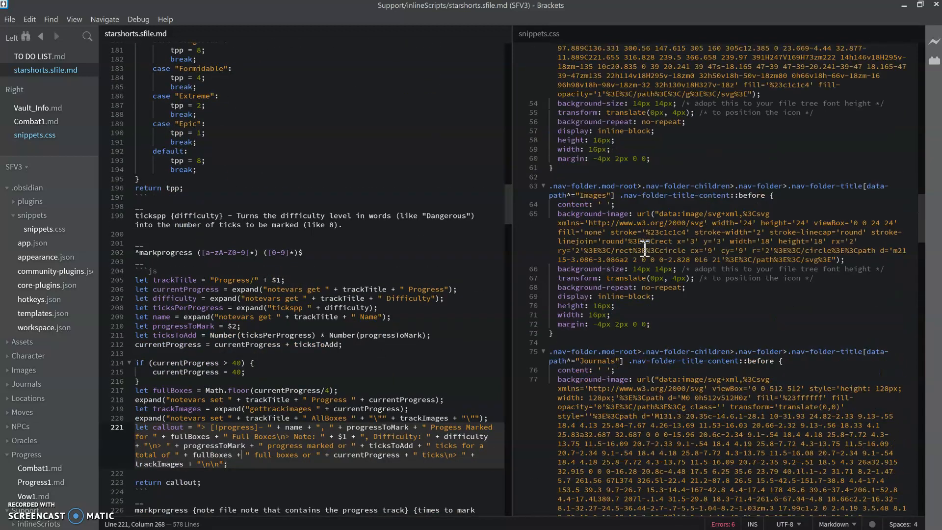
pyautogui.scroll(5, 645, 250)
pyautogui.scroll(4, 644, 253)
pyautogui.scroll(1, 421, 256)
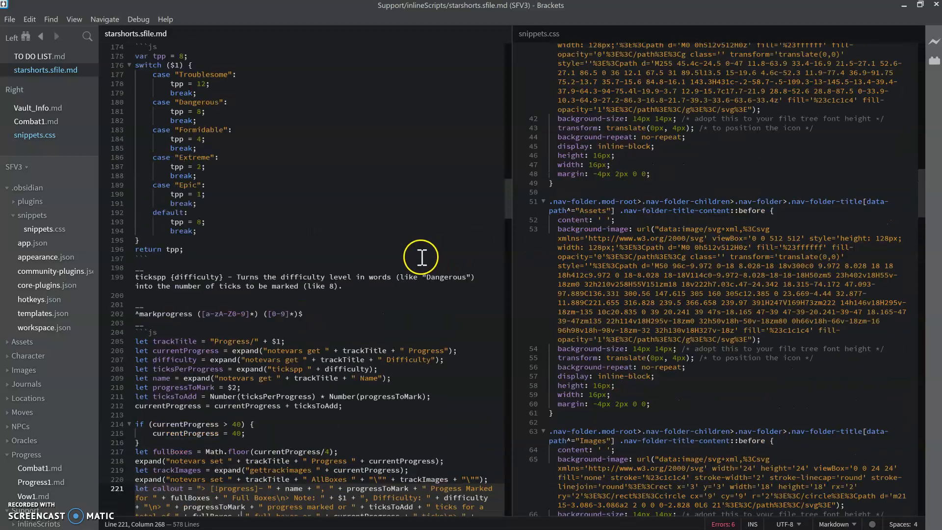
pyautogui.scroll(-1, 432, 343)
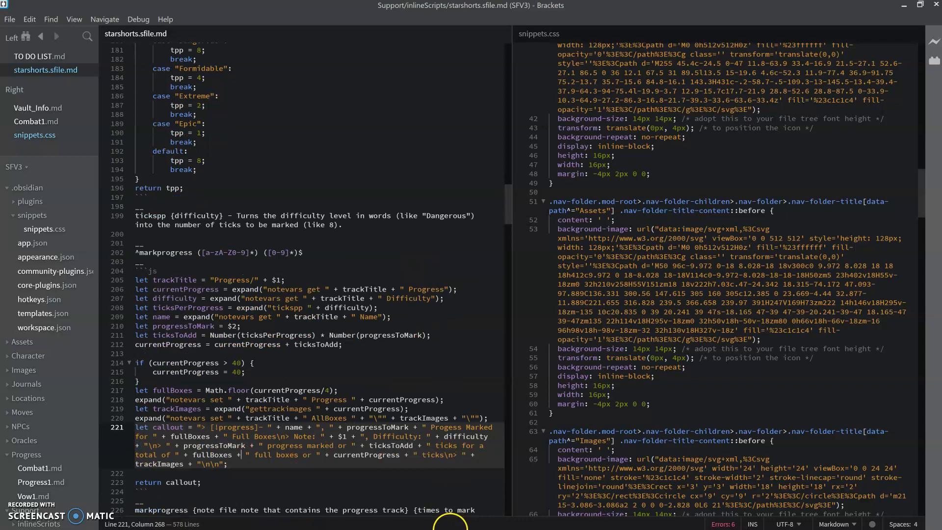
# Step: Return to Journal 1 in Obsidian and add an empty line below the Mechanical Results or Choices callout
pyautogui.hotkey('alt', 'Tab')
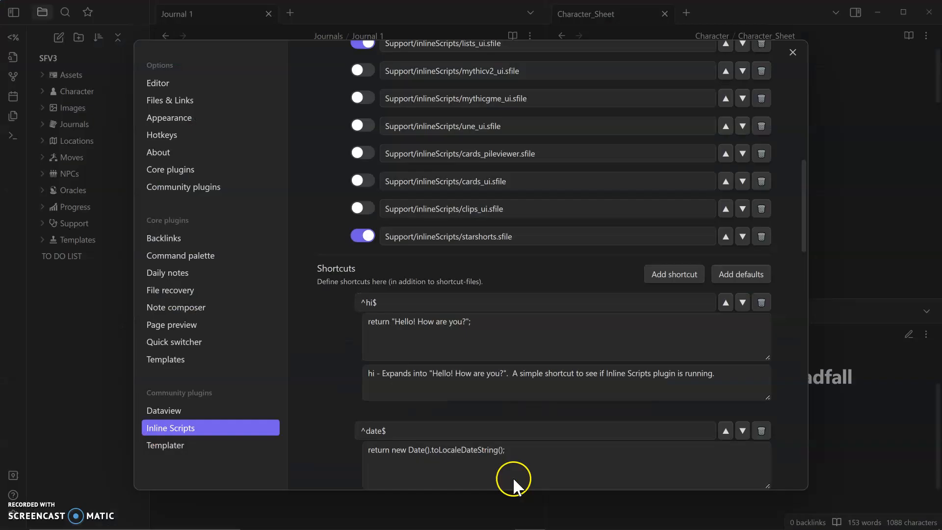
pyautogui.click(94, 359)
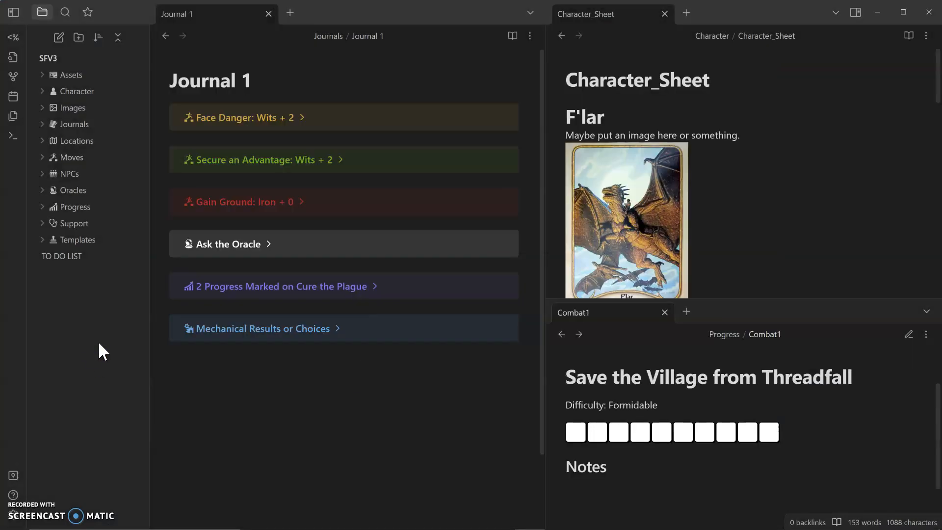
pyautogui.click(162, 352)
pyautogui.click(260, 395)
pyautogui.press('Return')
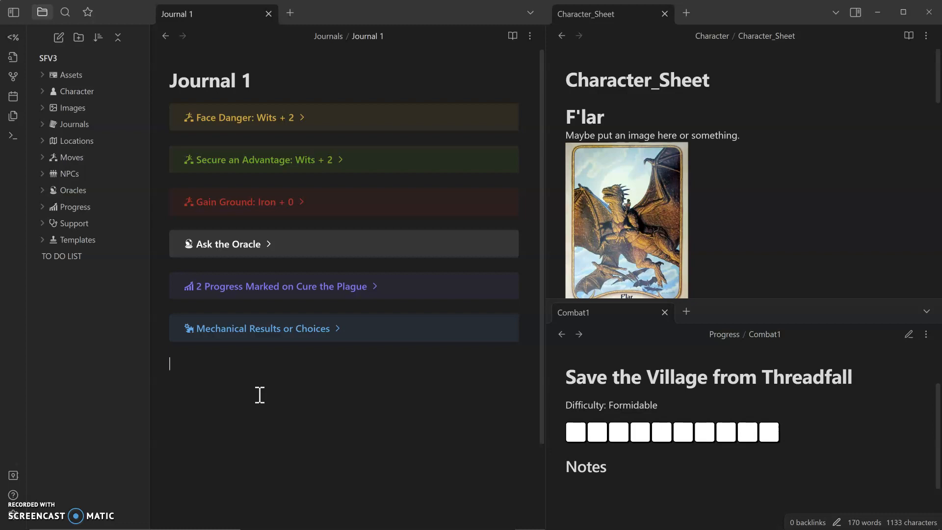
# Step: Enter throwaway text below the last callout in Journal 1 and delete it
pyautogui.write('dlaksdflk safldj; sadf;fs ;')
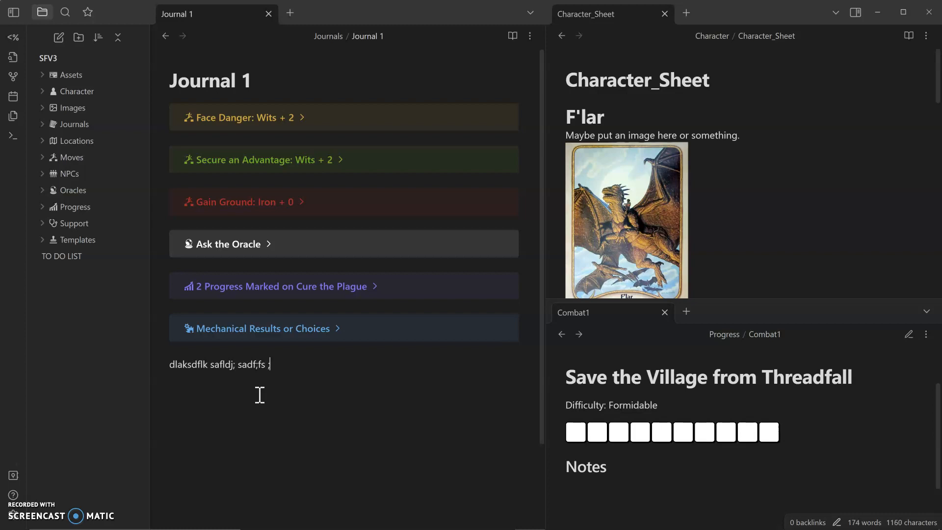
pyautogui.hotkey('shift', 'Home')
pyautogui.press('BackSpace')
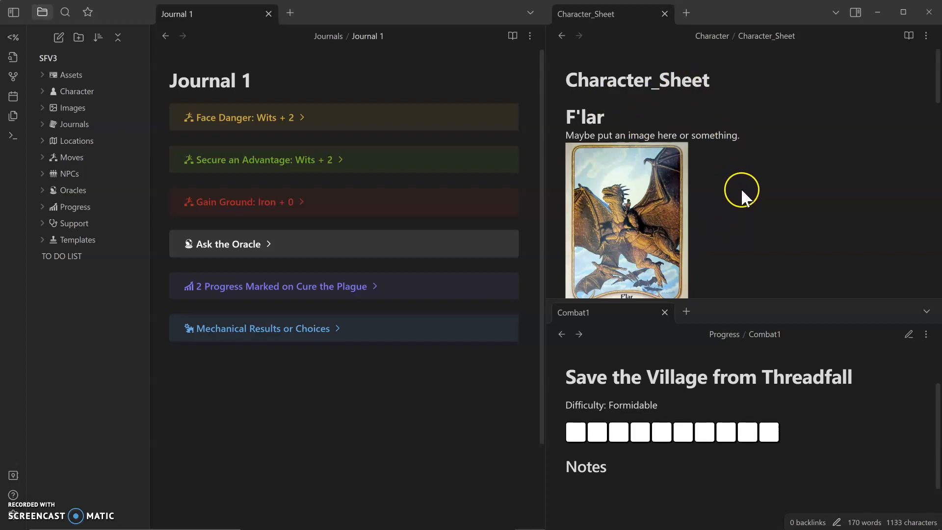
# Step: Review the backstory, Stats and Meters sections of the Character_Sheet note
pyautogui.scroll(-1, 741, 187)
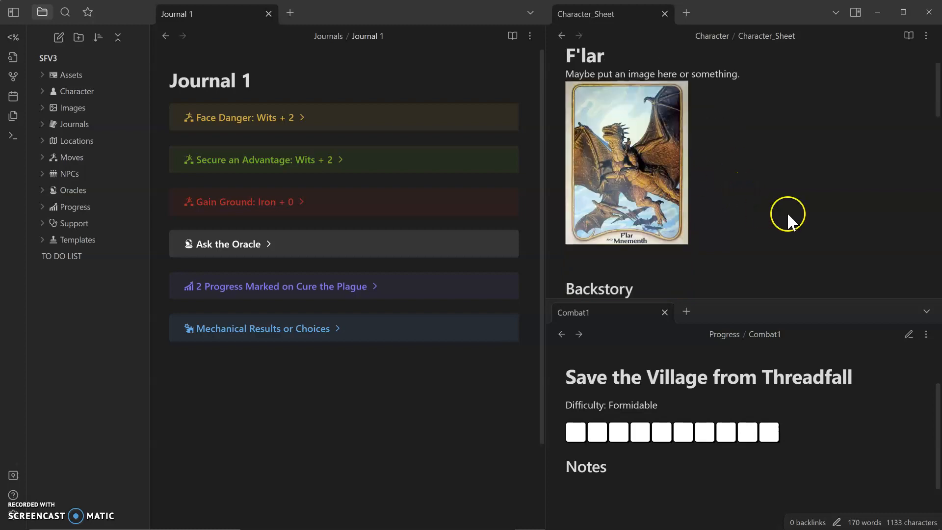
pyautogui.scroll(-2, 787, 212)
pyautogui.scroll(-3, 787, 212)
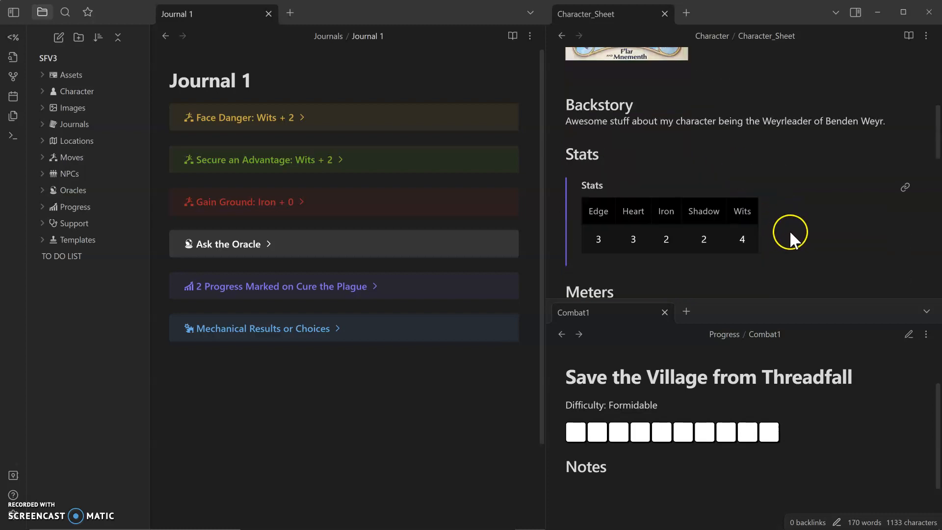
pyautogui.scroll(-2, 791, 230)
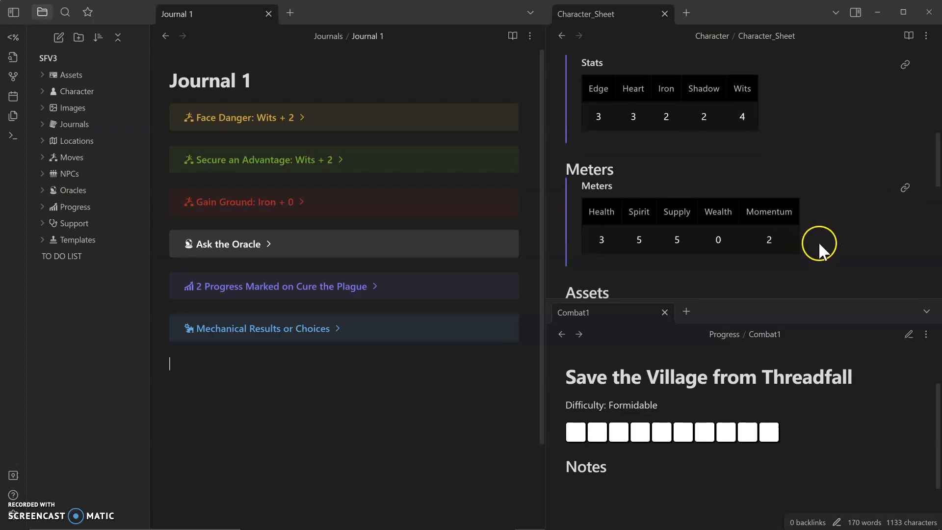
pyautogui.scroll(1, 810, 249)
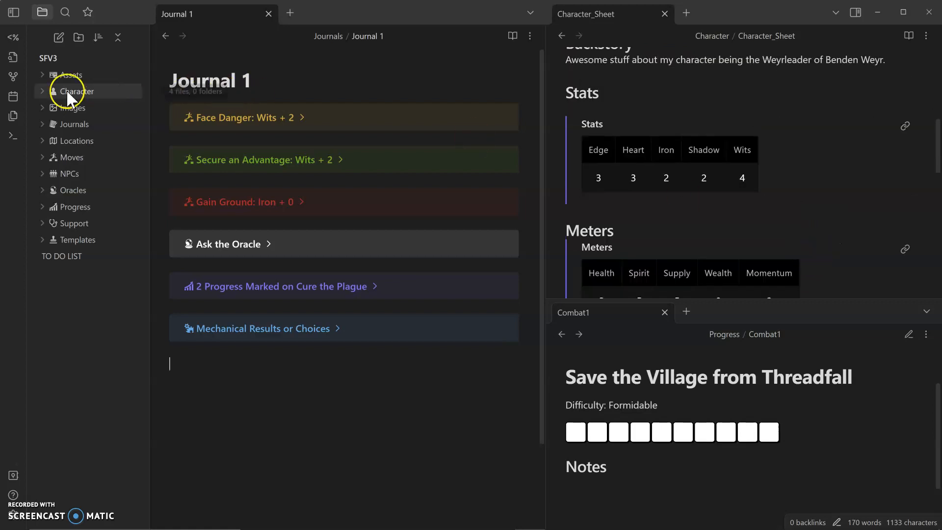
# Step: Expand the Character folder and view the Character_Sheet note in the journal pane, returning to Journal 1
pyautogui.click(40, 90)
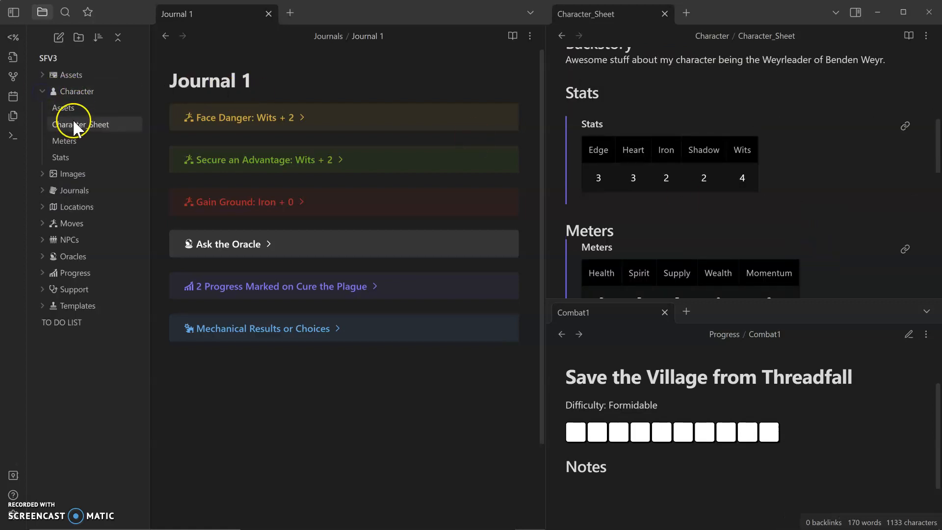
pyautogui.click(72, 125)
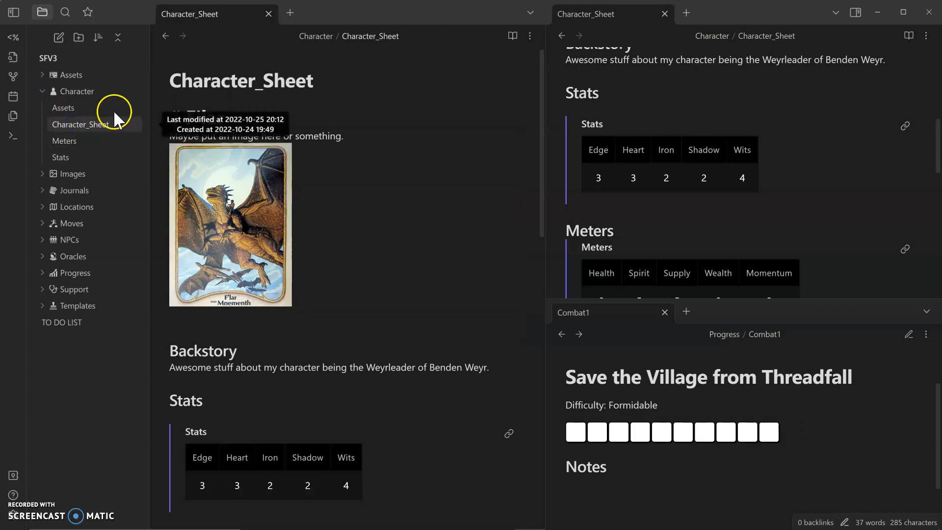
pyautogui.click(164, 36)
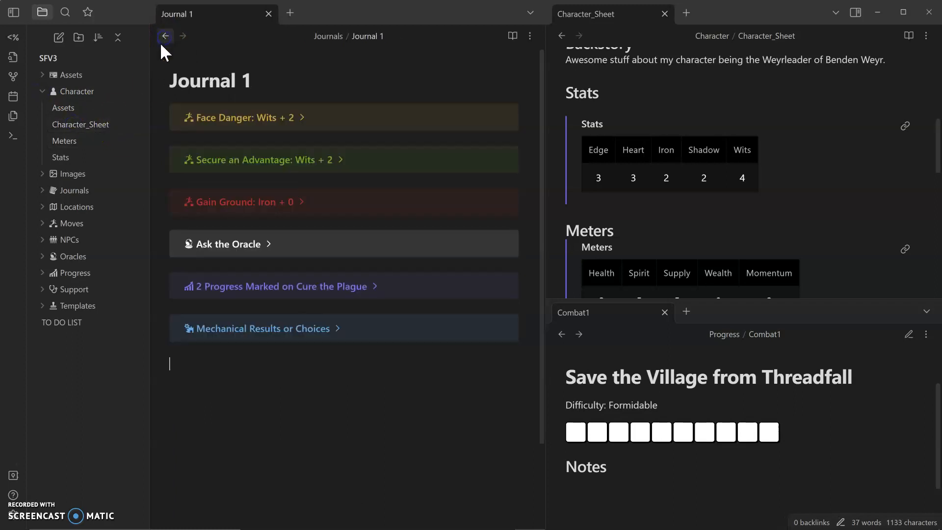
# Step: Open the Meters note in the pane that shows Character_Sheet
pyautogui.click(802, 118)
pyautogui.click(678, 103)
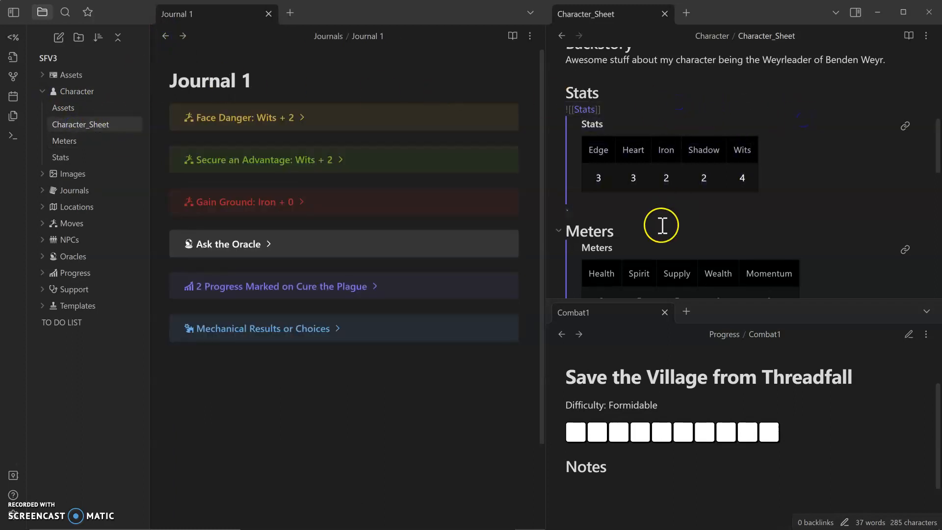
pyautogui.click(64, 142)
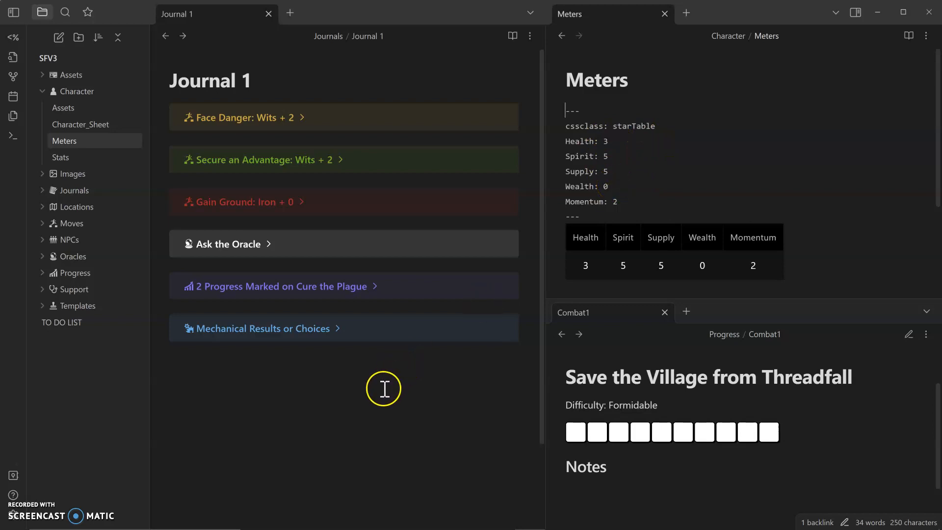
# Step: Run the inline script ";;notevars set Character/Meters Spirit 4" on the empty line below the last callout in Journal 1
pyautogui.click(319, 393)
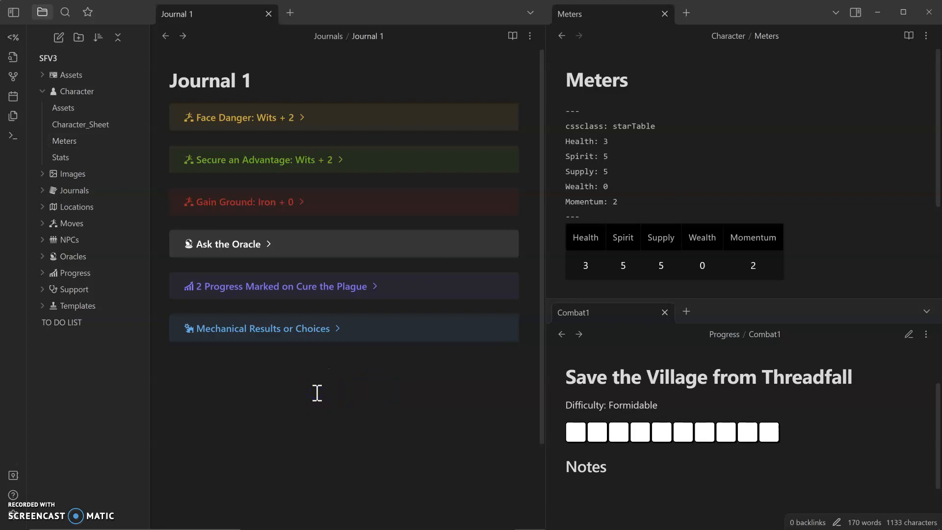
pyautogui.write(';;notevars')
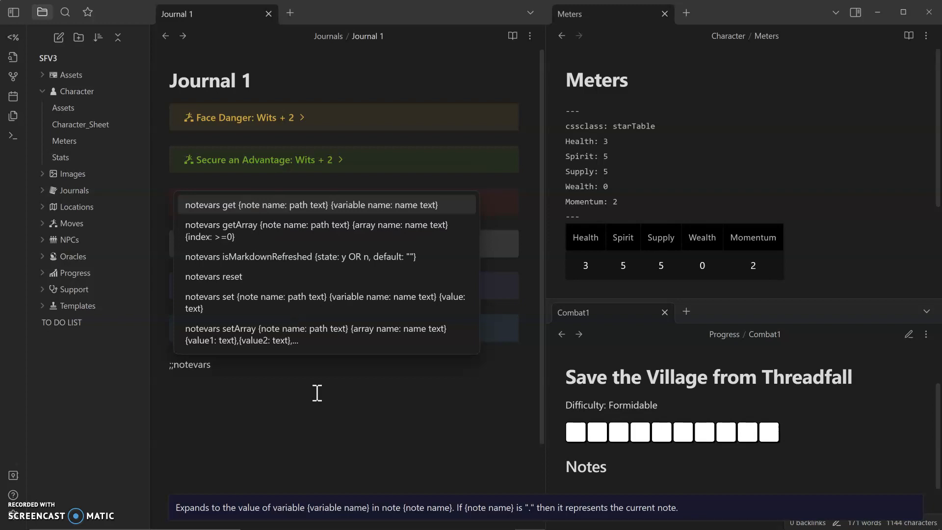
pyautogui.write('Character')
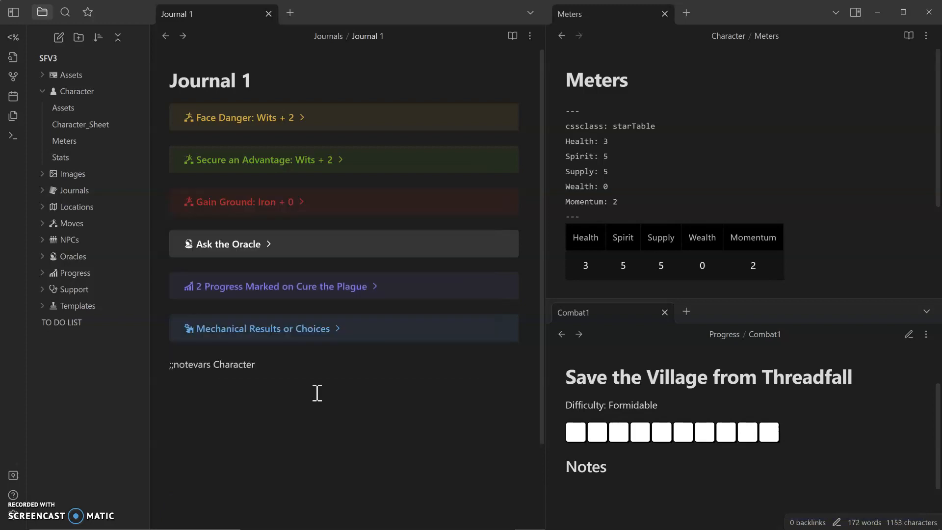
pyautogui.write('/Meters')
pyautogui.press('BackSpace')
pyautogui.hotkey('ctrl', 'Left')
pyautogui.write('set ')
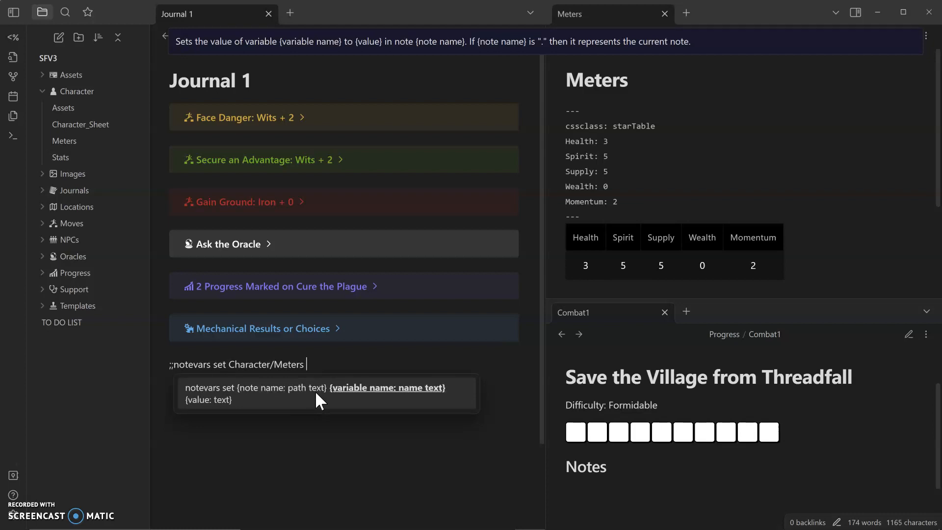
pyautogui.write(' Spirit')
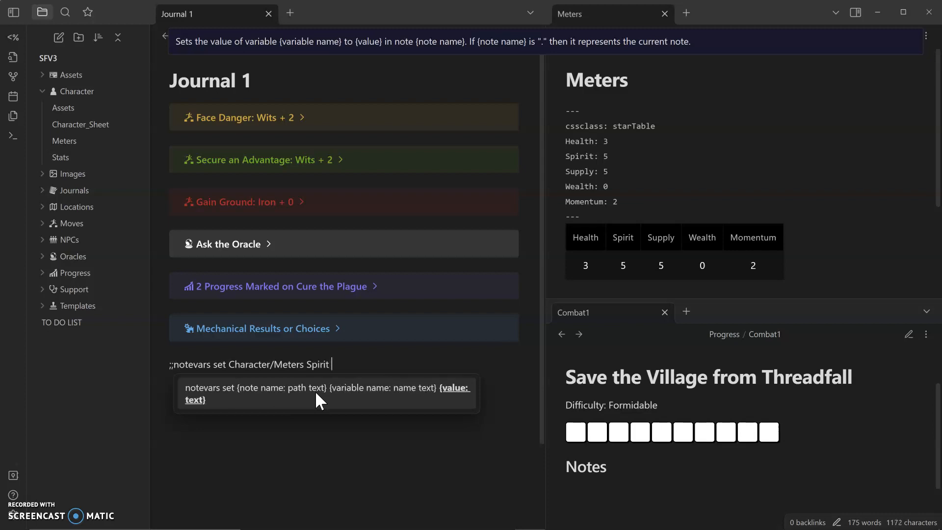
pyautogui.write(' 4')
pyautogui.press('Return')
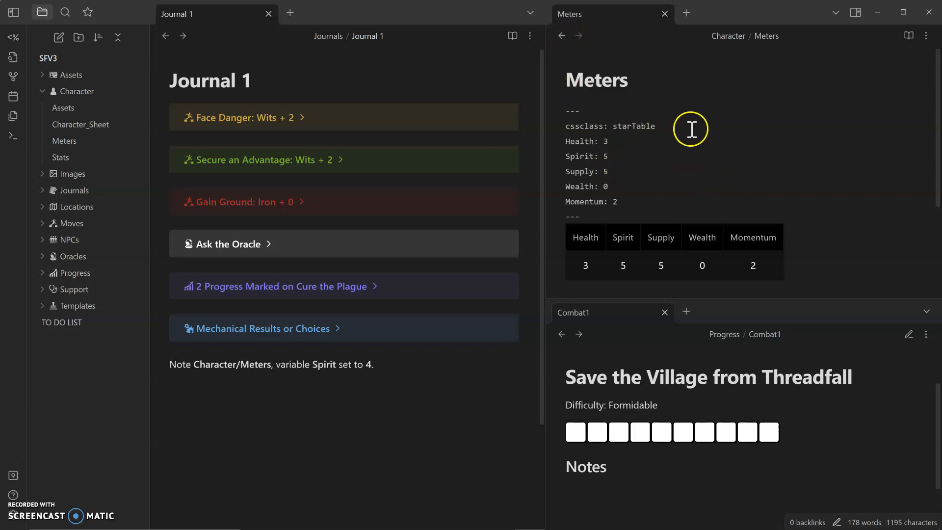
# Step: Go back from Meters to the Character_Sheet note and check the Spirit value in its Meters table
pyautogui.click(562, 35)
pyautogui.scroll(3, 705, 152)
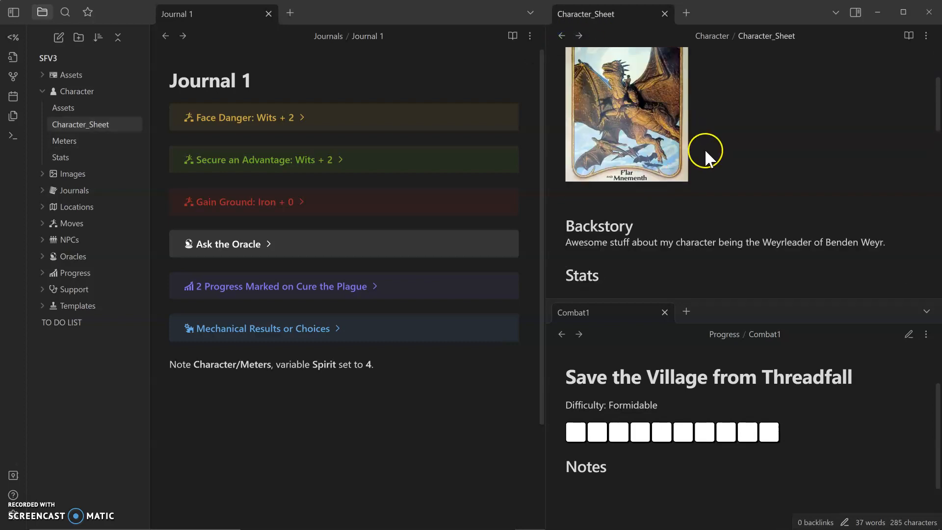
pyautogui.scroll(-6, 726, 153)
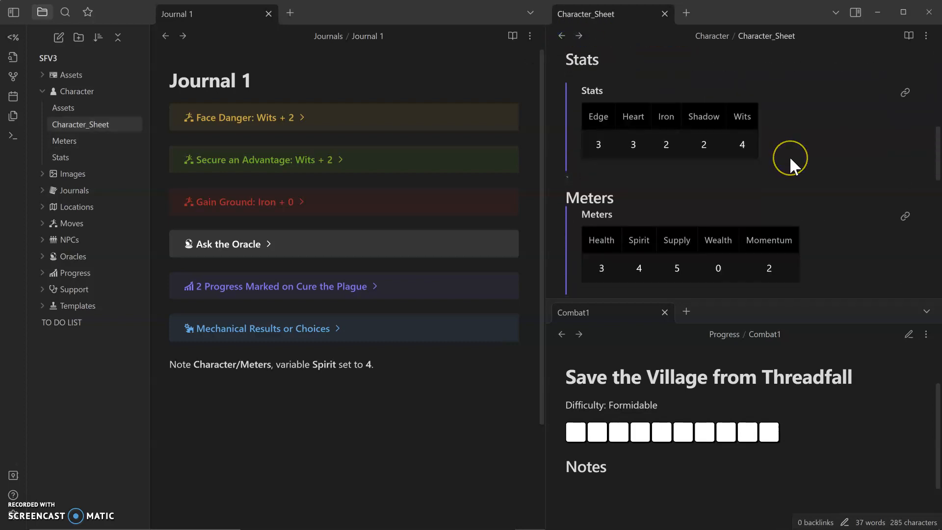
pyautogui.scroll(-1, 790, 156)
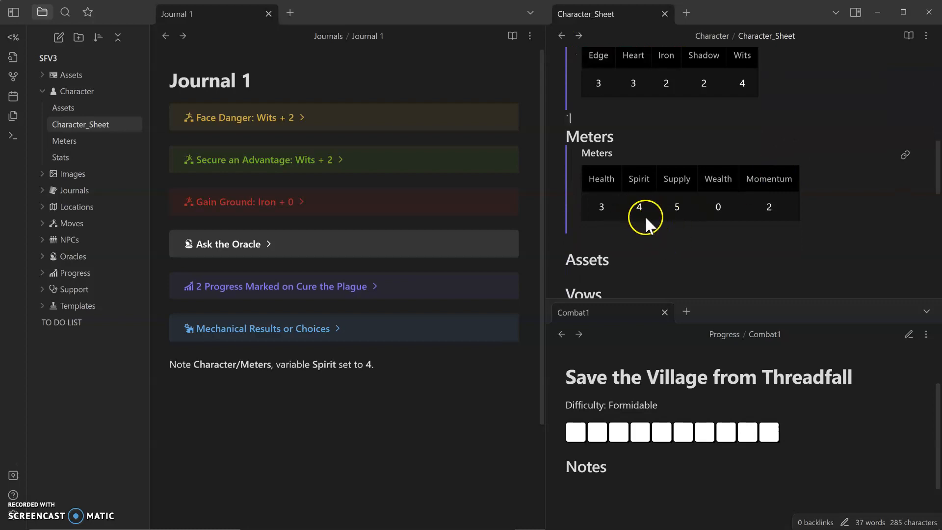
pyautogui.scroll(1, 673, 235)
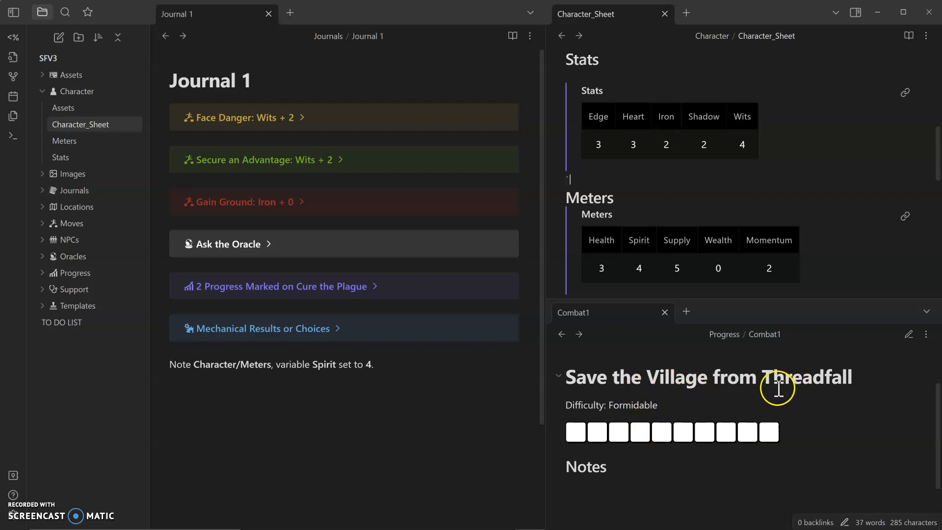
# Step: Run the inline script ";;move fd edge 1" on a new line below the Spirit message in Journal 1
pyautogui.click(425, 402)
pyautogui.click(411, 411)
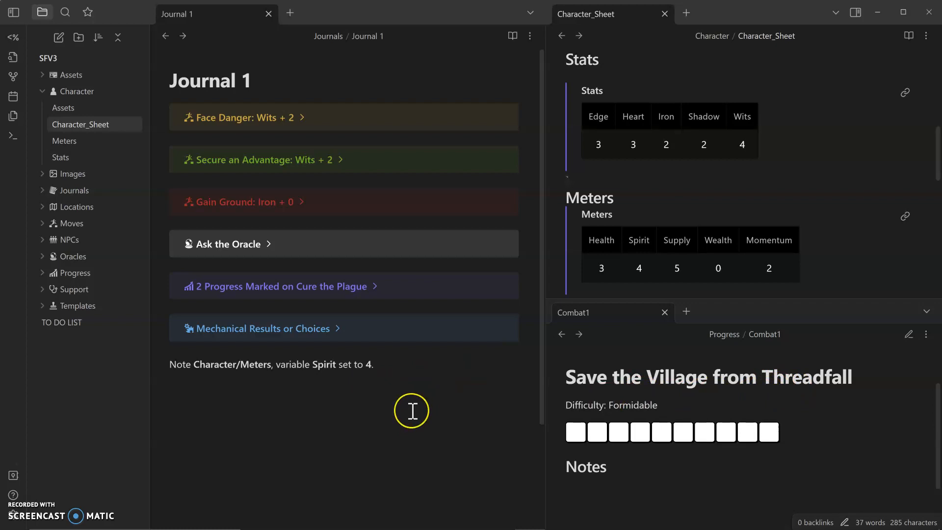
pyautogui.click(395, 393)
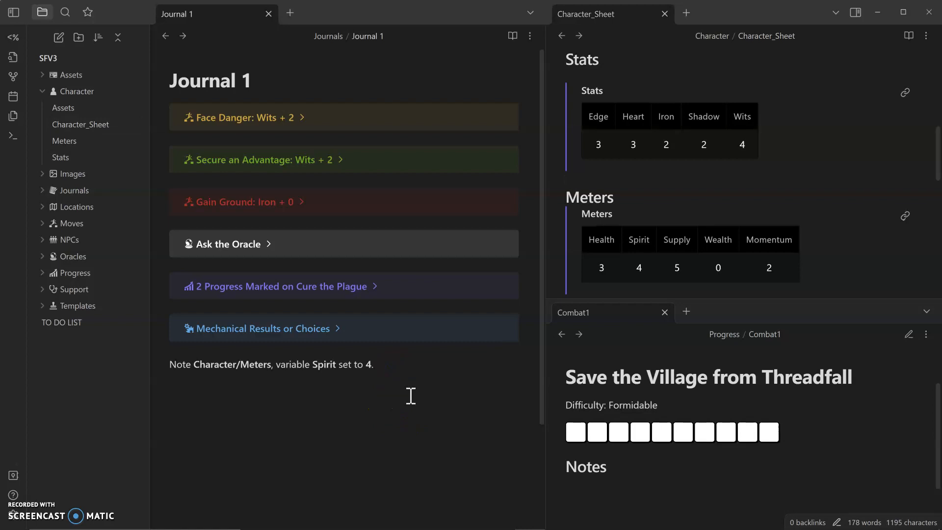
pyautogui.press('Return')
pyautogui.write(';;')
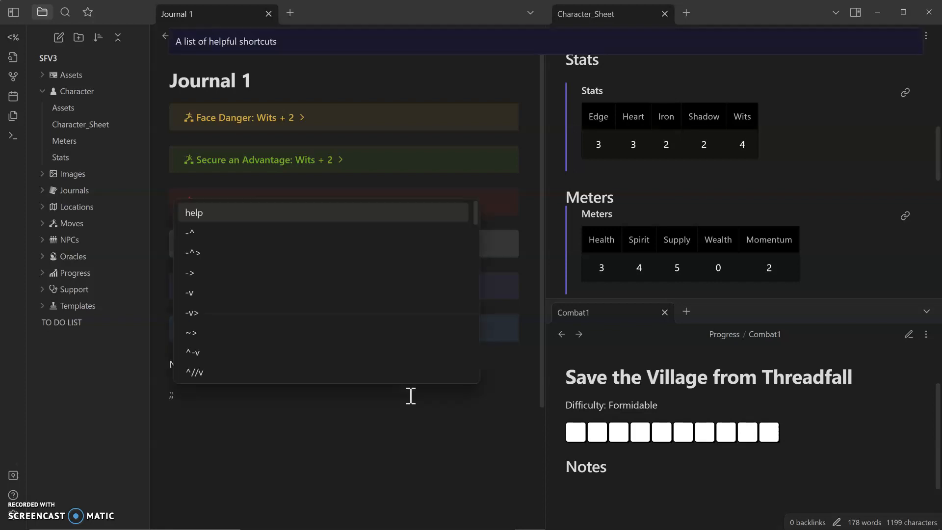
pyautogui.write('move')
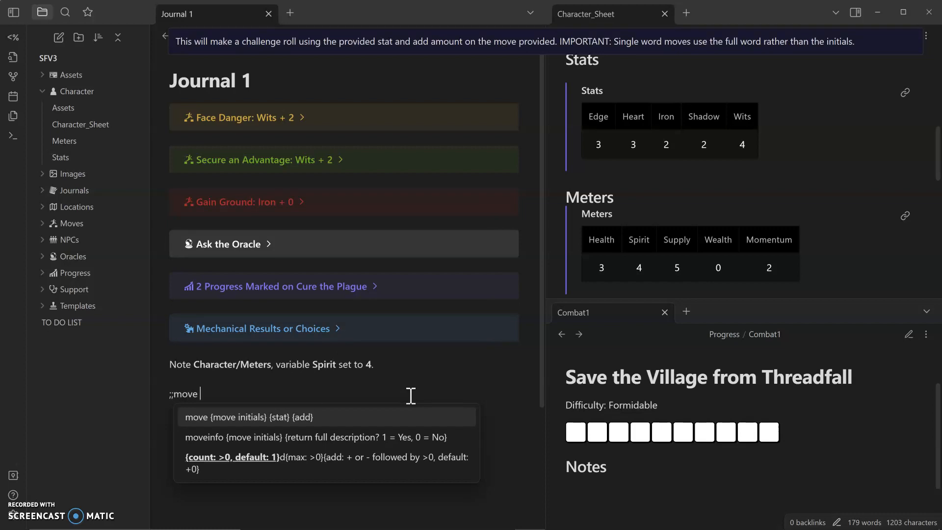
pyautogui.write(' fd')
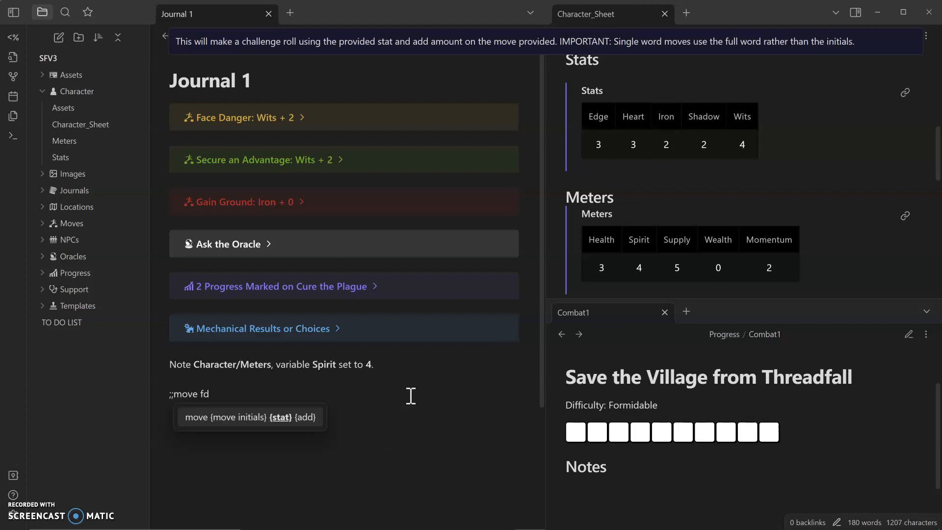
pyautogui.write(' edge')
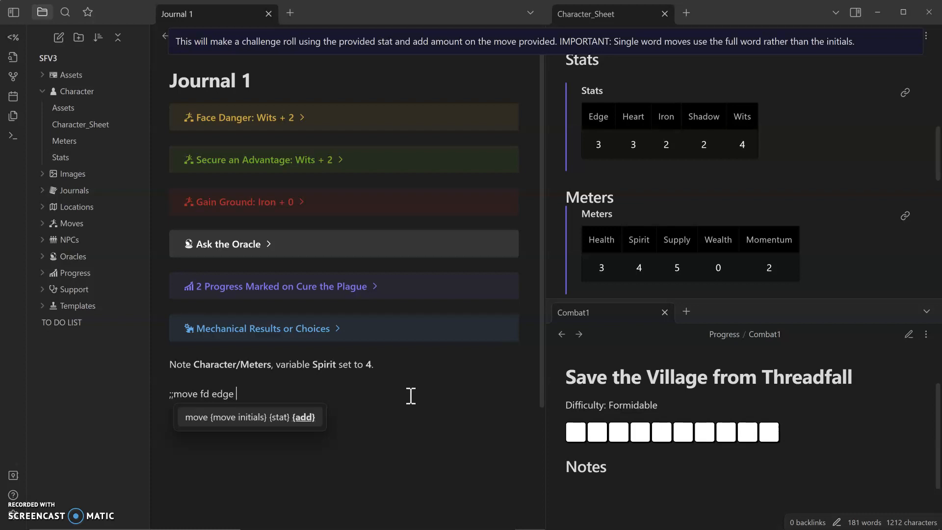
pyautogui.write('1')
pyautogui.press('Return')
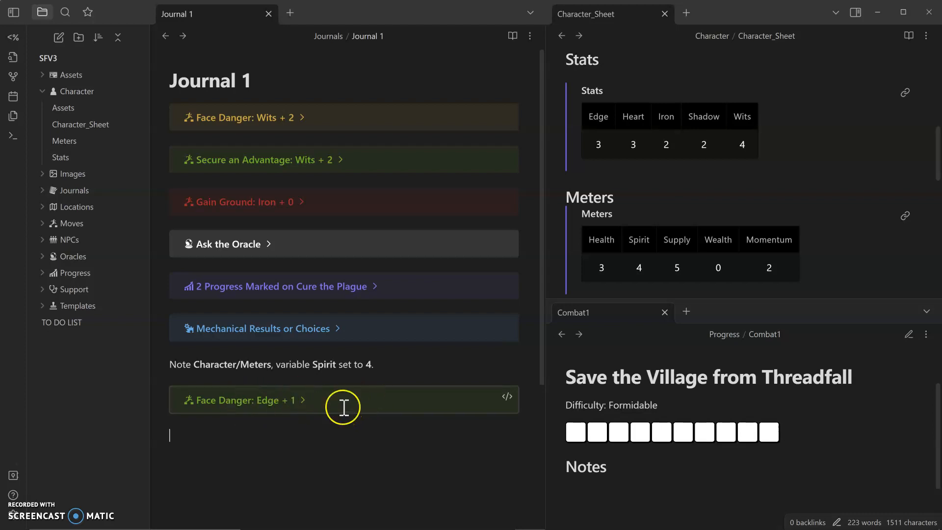
# Step: Expand and collapse the earlier Face Danger, Secure an Advantage and Gain Ground callouts to compare their roll results
pyautogui.click(301, 117)
pyautogui.click(301, 117)
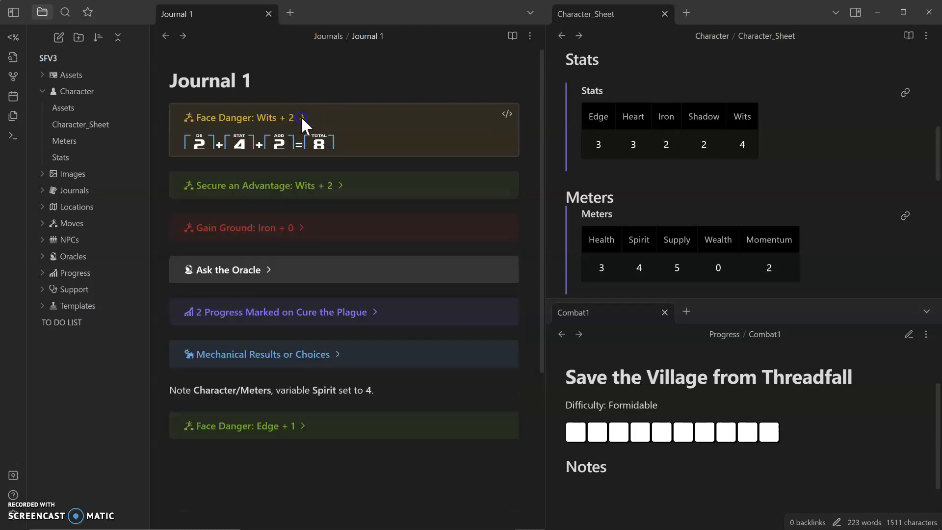
pyautogui.click(339, 158)
pyautogui.click(339, 158)
pyautogui.click(303, 204)
pyautogui.click(300, 199)
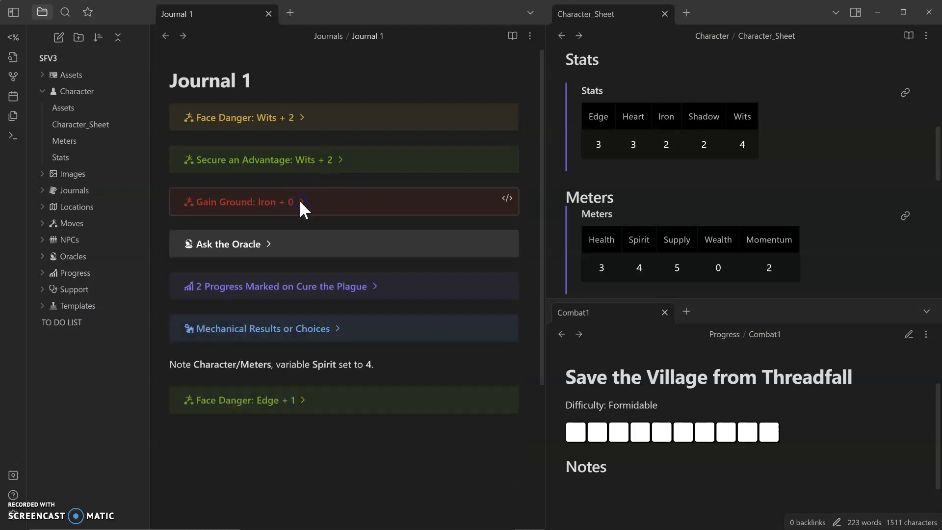
# Step: Expand the Face Danger: Edge + 1 callout to view its dice roll, then collapse it
pyautogui.click(302, 401)
pyautogui.scroll(-3, 348, 399)
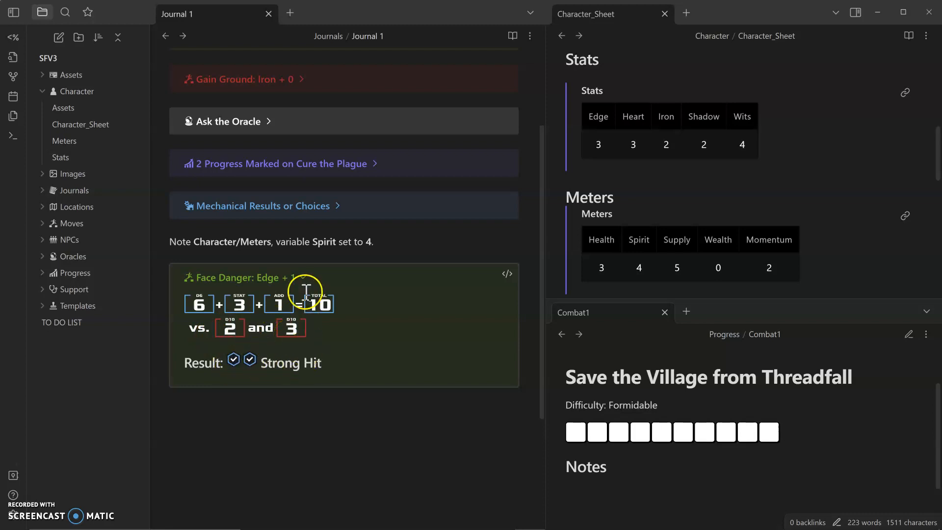
pyautogui.click(304, 277)
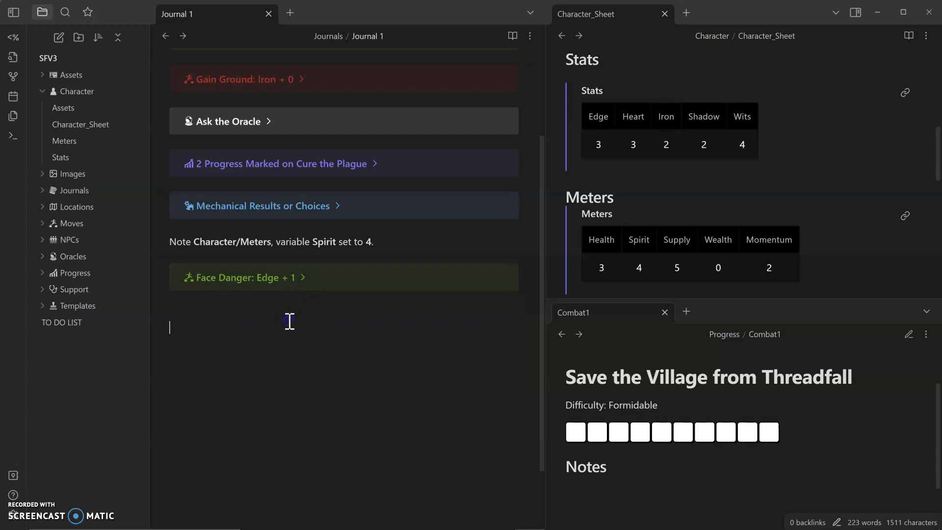
# Step: Add the line "+2 momentum" under the result in the Face Danger: Edge + 1 callout and check it in the expanded callout
pyautogui.click(286, 347)
pyautogui.press('BackSpace')
pyautogui.press('BackSpace')
pyautogui.click(304, 278)
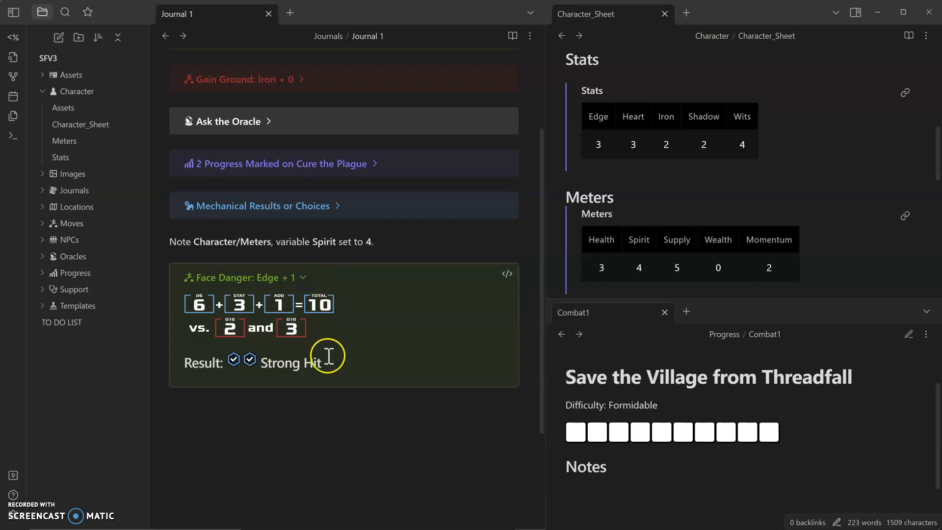
pyautogui.click(299, 411)
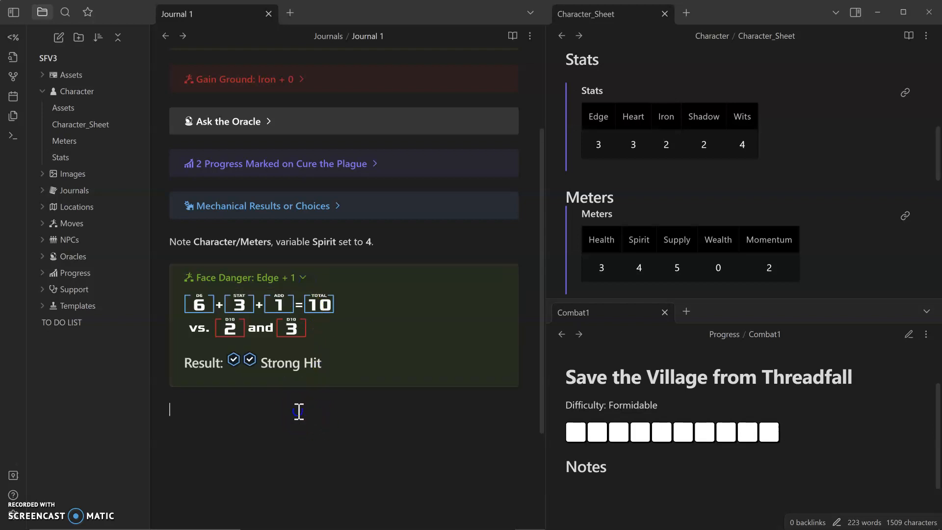
pyautogui.press('Up')
pyautogui.press('Up')
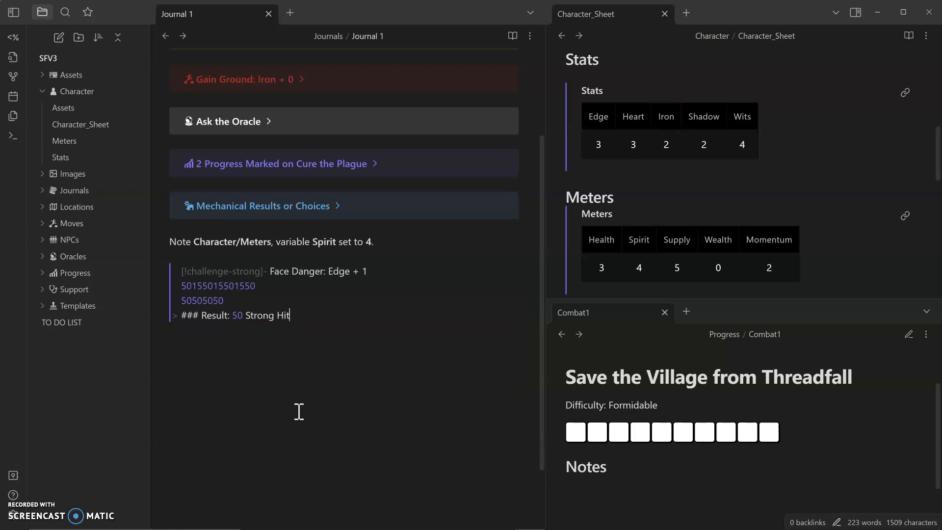
pyautogui.press('Return')
pyautogui.write('+2 momentum')
pyautogui.press('Return')
pyautogui.press('Return')
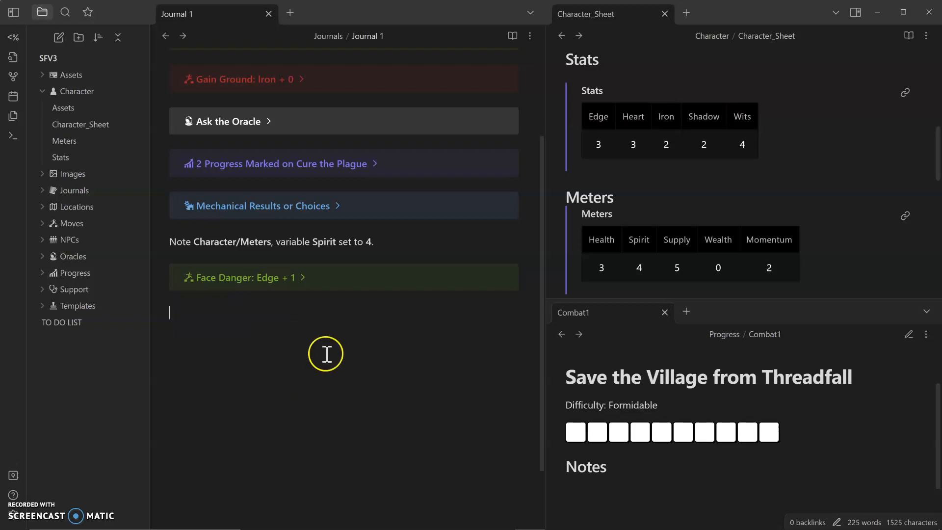
pyautogui.click(302, 278)
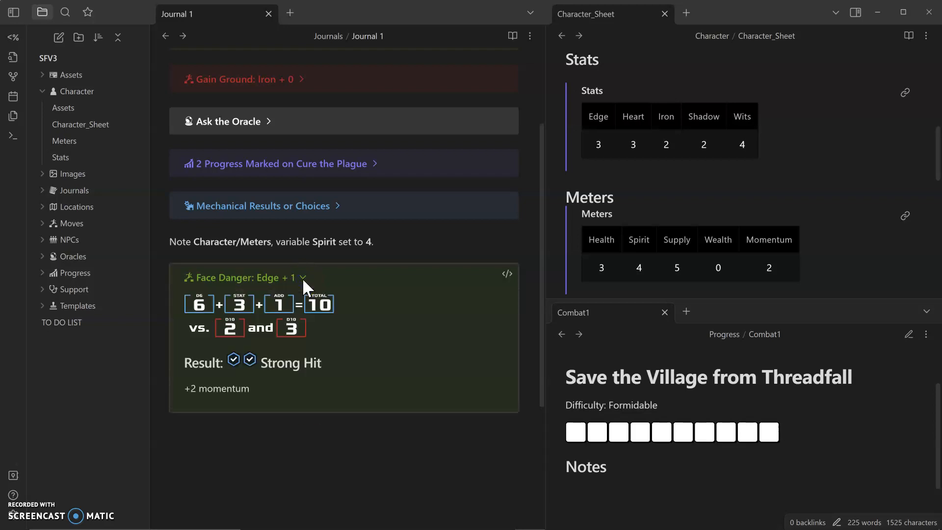
pyautogui.click(303, 278)
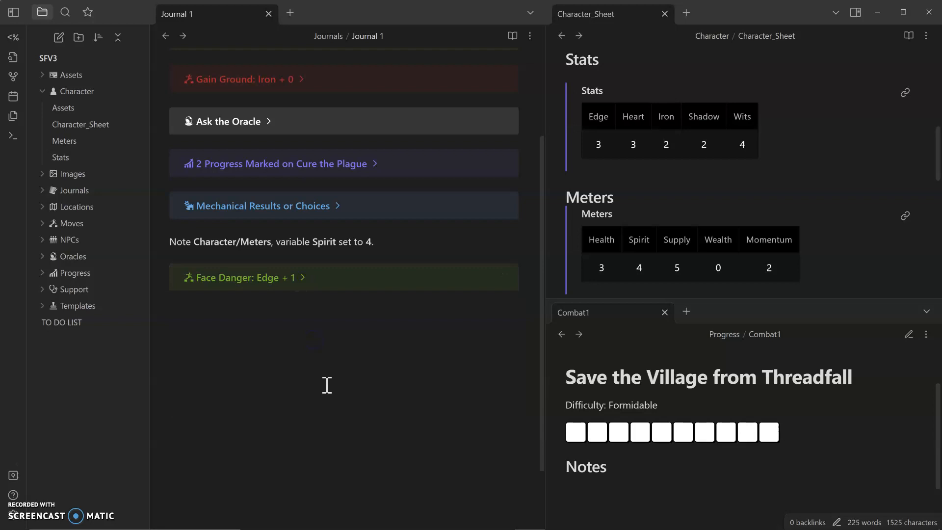
# Step: Insert a mechanics box with ";;mech" below the Face Danger: Edge + 1 callout, containing the text "+2 momentum"
pyautogui.press('BackSpace')
pyautogui.press('BackSpace')
pyautogui.write(';;mech')
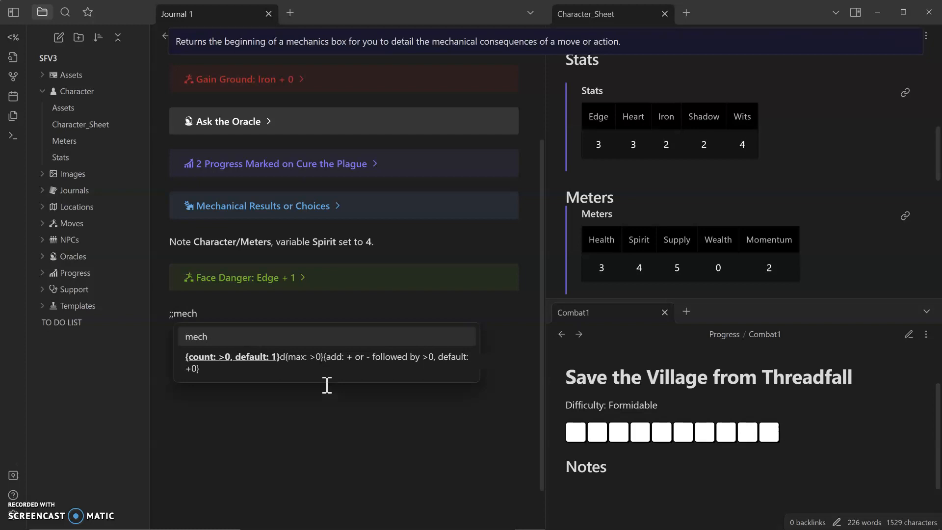
pyautogui.press('Return')
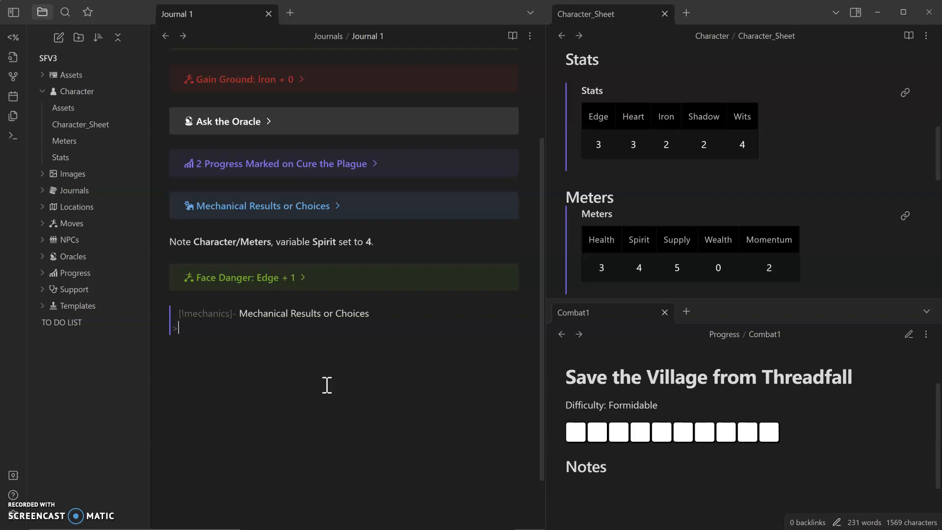
pyautogui.write('+2 momentum')
pyautogui.press('Return')
pyautogui.press('Return')
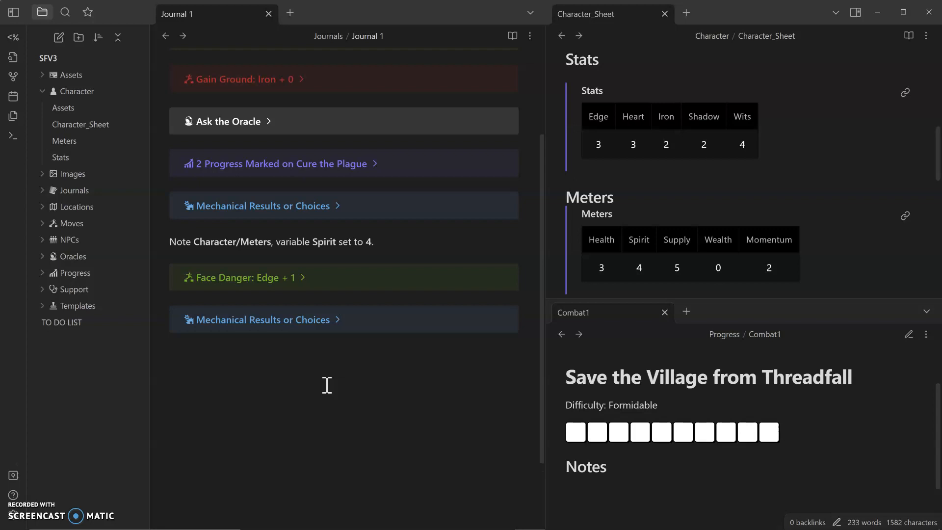
pyautogui.click(337, 320)
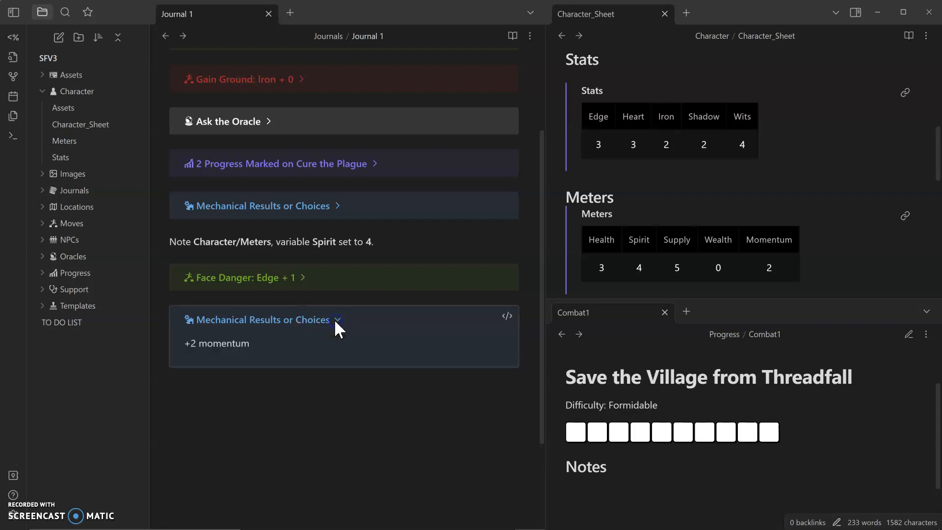
pyautogui.click(337, 320)
pyautogui.click(314, 371)
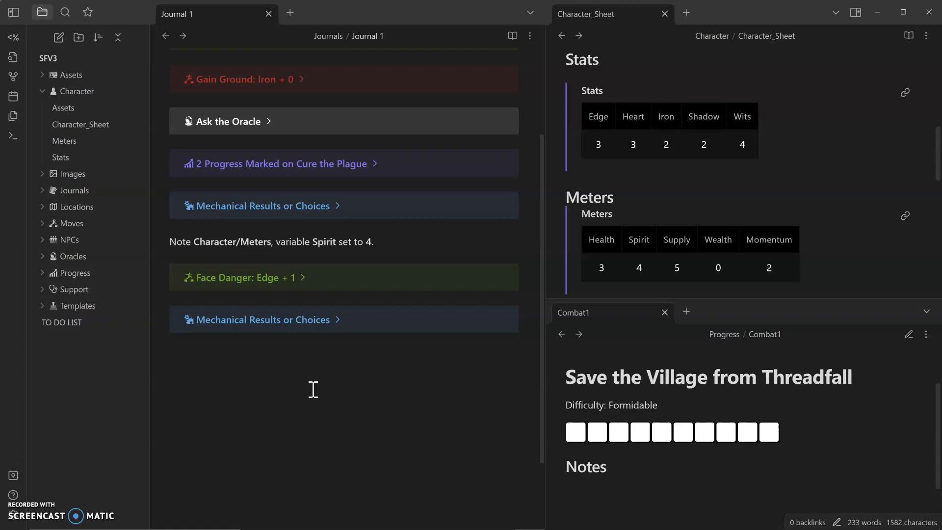
# Step: Run the inline script ";;markprogress Combat1 2" below the new mechanics box to mark progress twice
pyautogui.write(';;m')
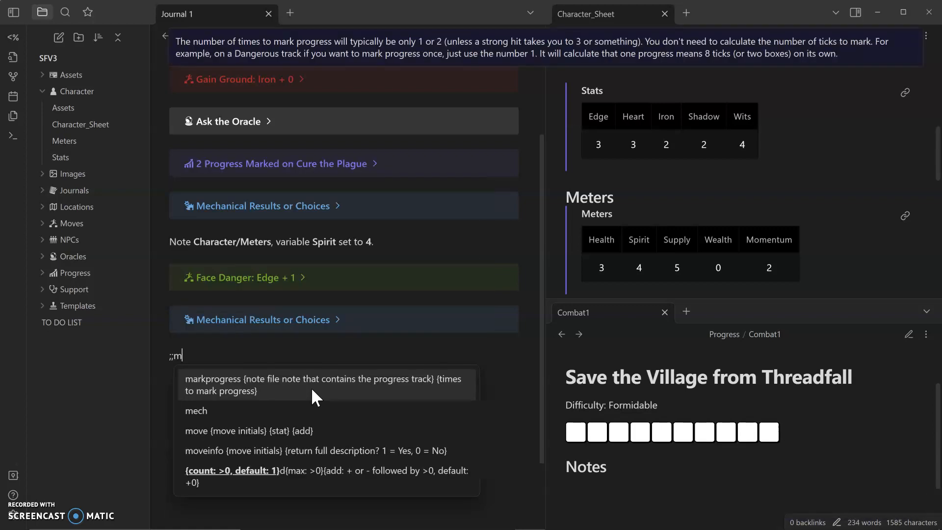
pyautogui.write('ark')
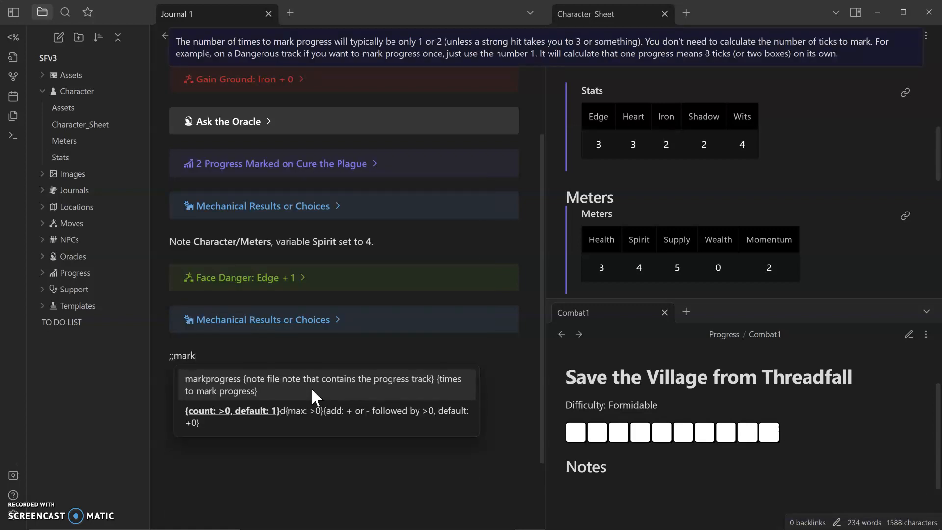
pyautogui.write('progress Combat1')
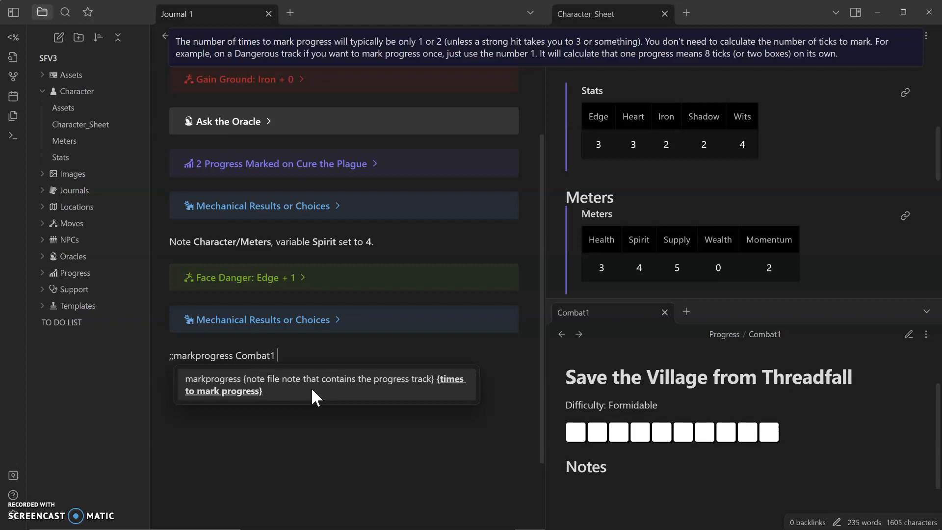
pyautogui.write('2')
pyautogui.write('::')
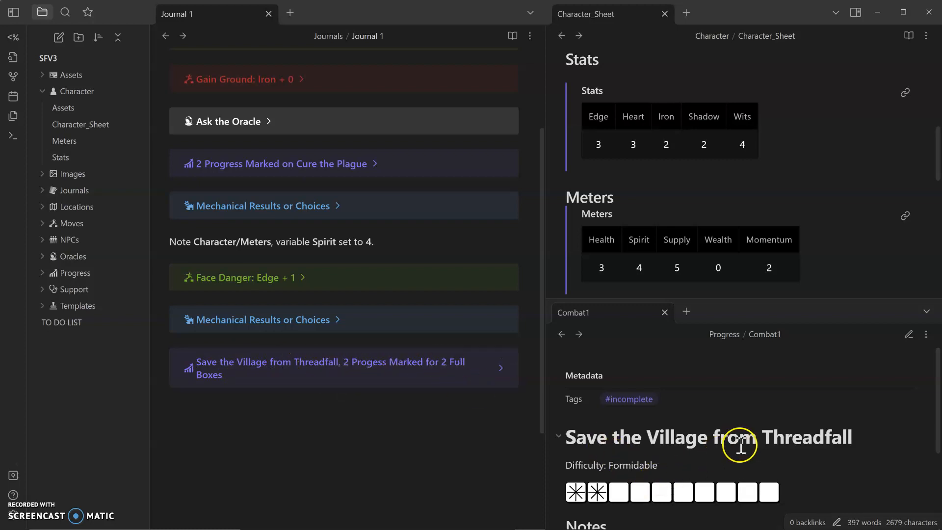
# Step: Examine the progress track in the Combat1 note and look through the Character_Sheet note
pyautogui.scroll(-2, 745, 442)
pyautogui.scroll(2, 741, 444)
pyautogui.scroll(-2, 741, 437)
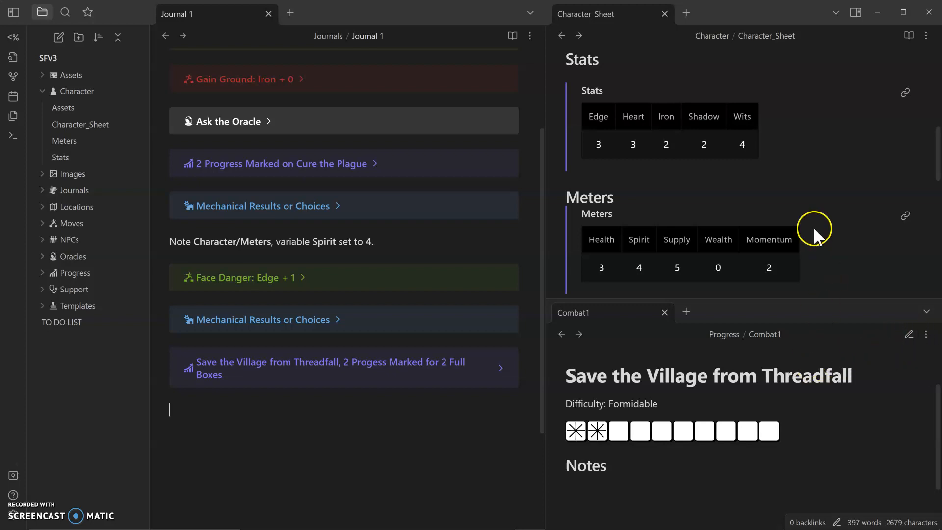
pyautogui.scroll(6, 814, 226)
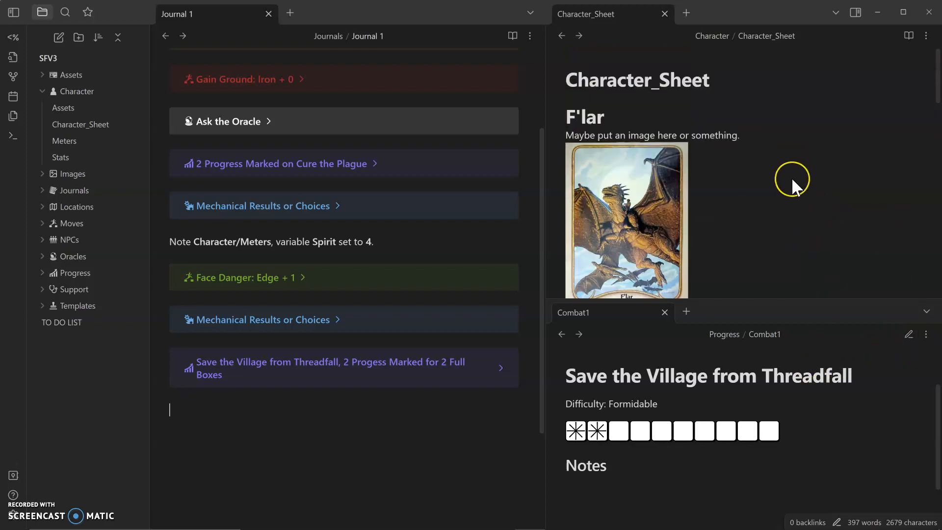
pyautogui.scroll(-6, 793, 179)
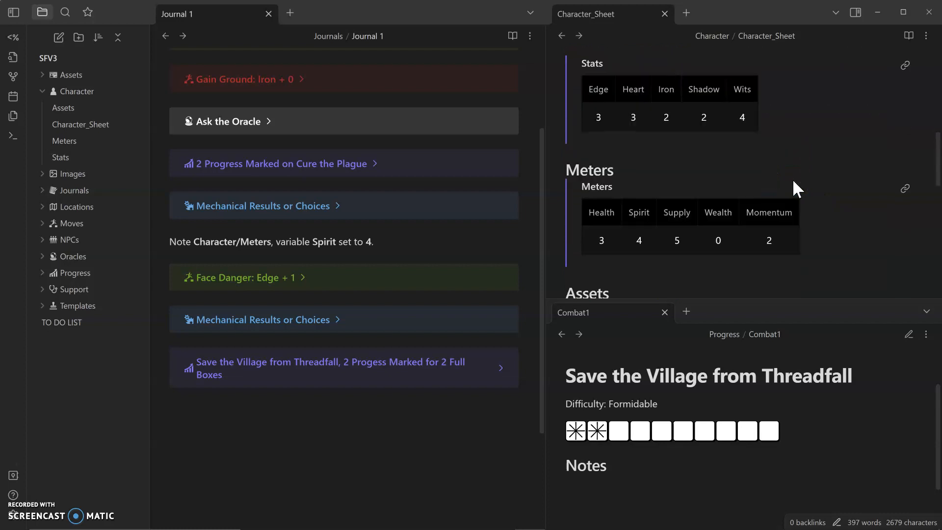
# Step: Expand the Save the Village from Threadfall progress callout in Journal 1 to view its details, then collapse it
pyautogui.click(346, 378)
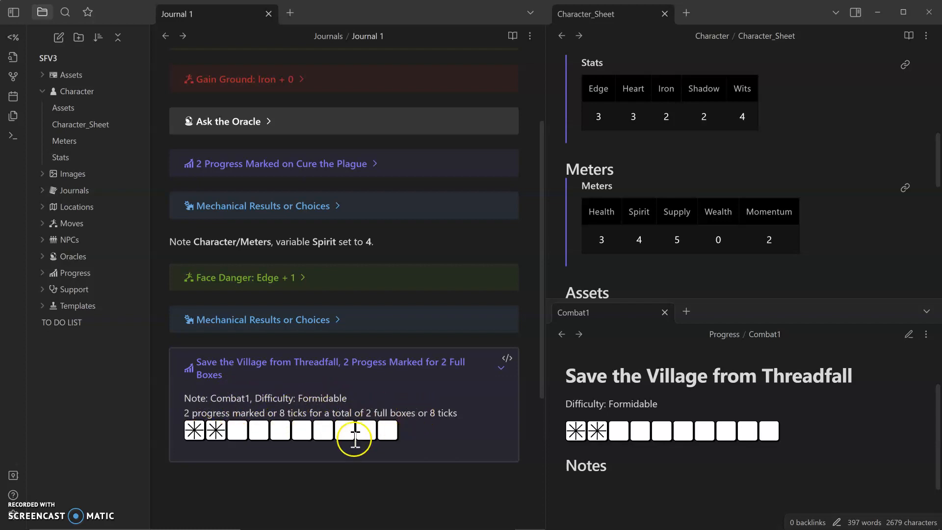
pyautogui.click(289, 480)
pyautogui.click(348, 367)
pyautogui.click(307, 416)
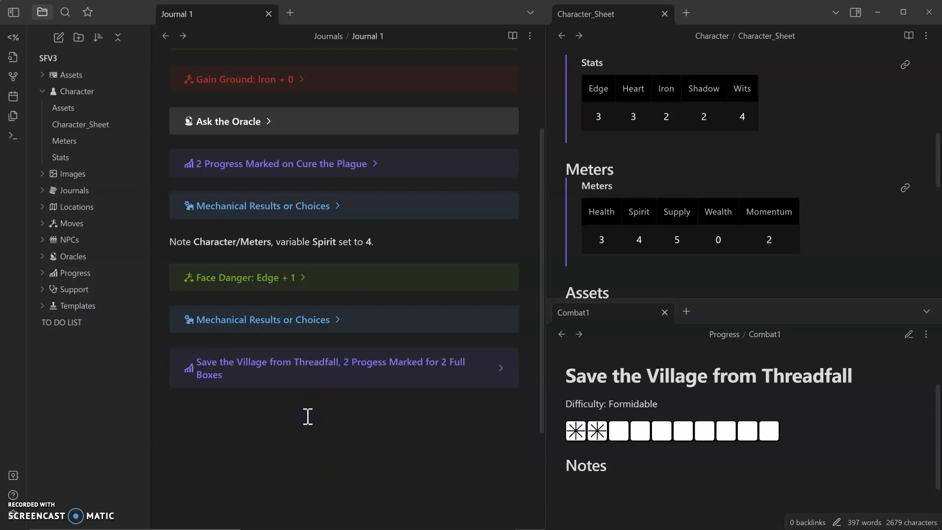
# Step: Run the inline script ";;move gg iron 0" on the empty line below the Save the Village from Threadfall callout
pyautogui.write(';;mov')
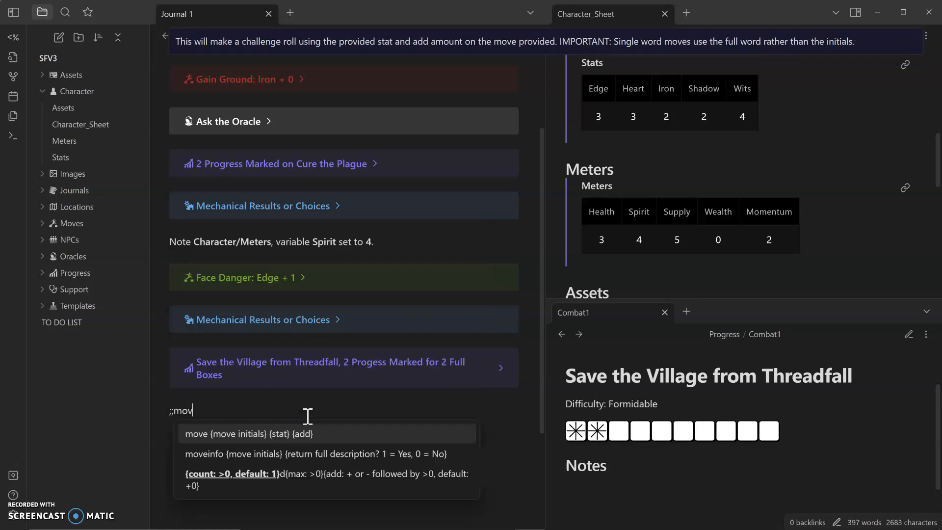
pyautogui.write('e gg iron')
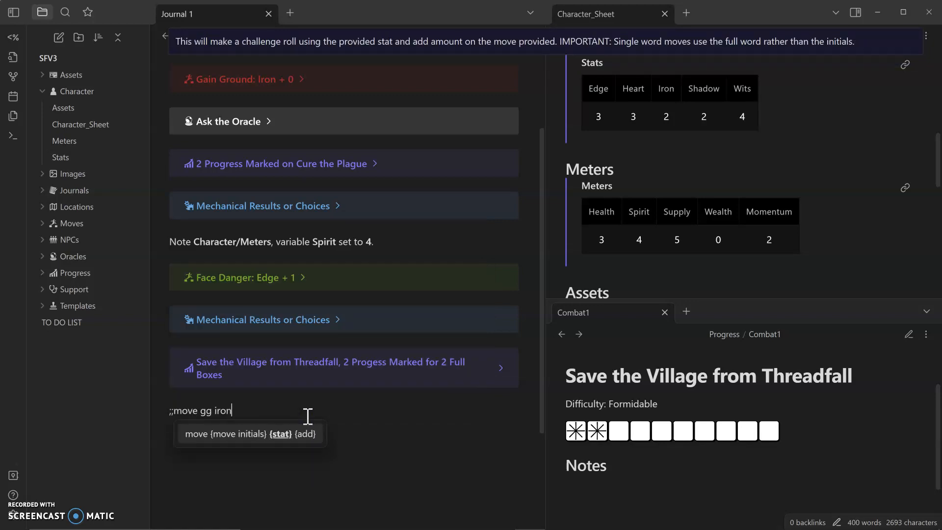
pyautogui.press('BackSpace')
pyautogui.press('BackSpace')
pyautogui.press('BackSpace')
pyautogui.press('BackSpace')
pyautogui.write('dge 2')
pyautogui.press('BackSpace')
pyautogui.press('BackSpace')
pyautogui.press('BackSpace')
pyautogui.press('BackSpace')
pyautogui.press('BackSpace')
pyautogui.press('BackSpace')
pyautogui.write('iron 0')
pyautogui.press('Return')
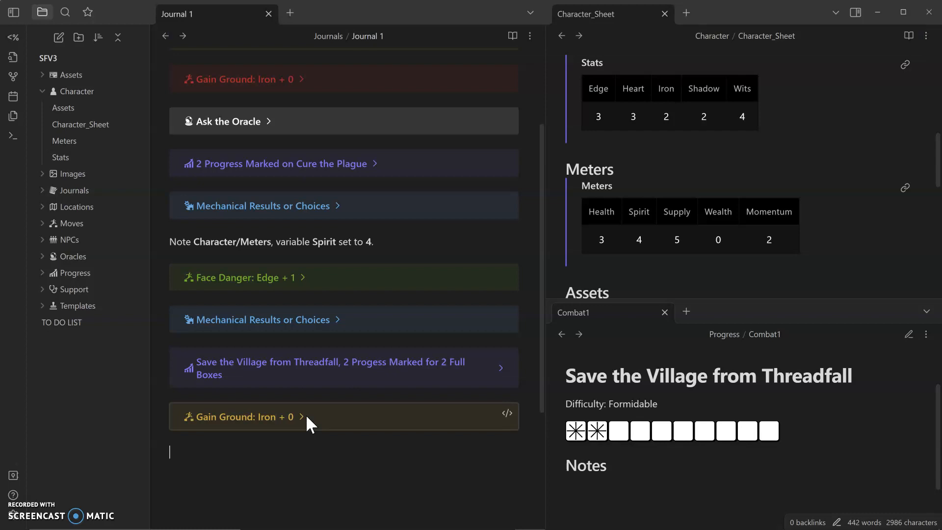
# Step: Run the inline script ";;markprogress Combat1 1" below the latest Gain Ground callout to mark progress once
pyautogui.write(';;mar')
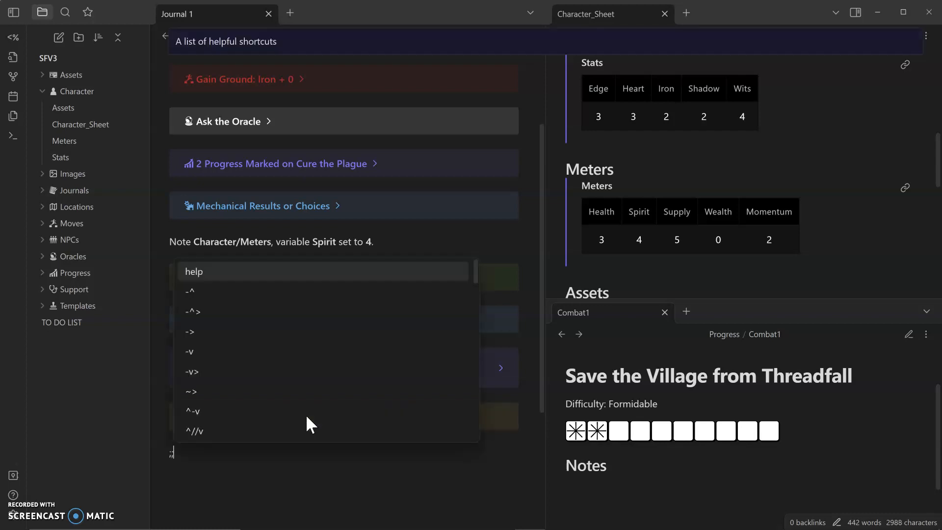
pyautogui.write('kpr')
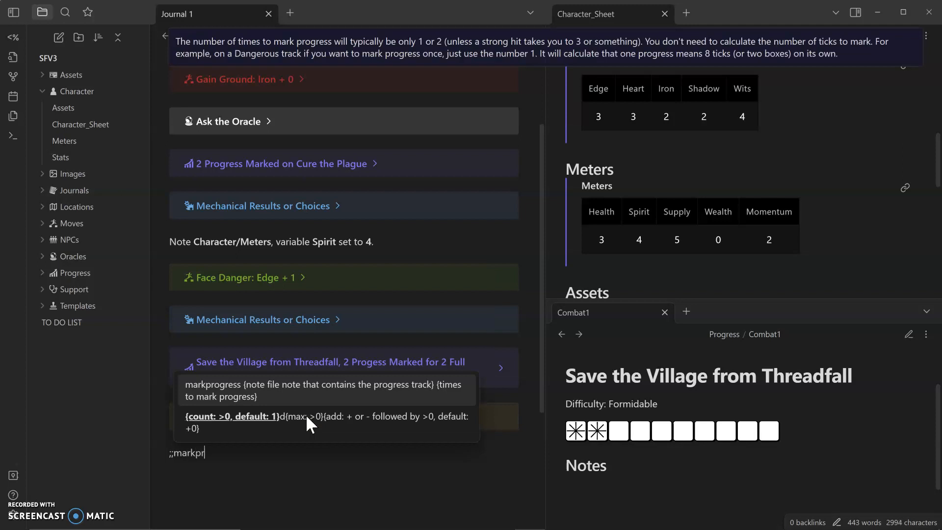
pyautogui.write('ogress Combat1 1')
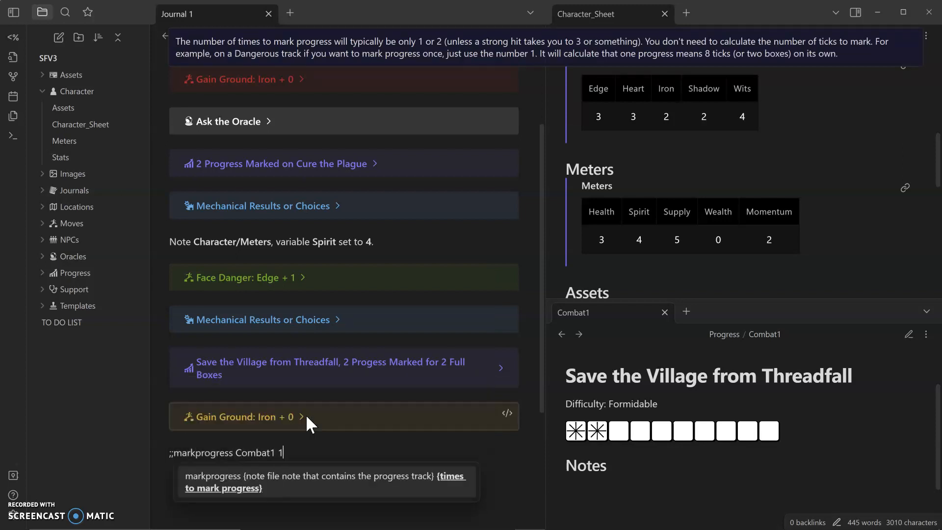
pyautogui.press('Return')
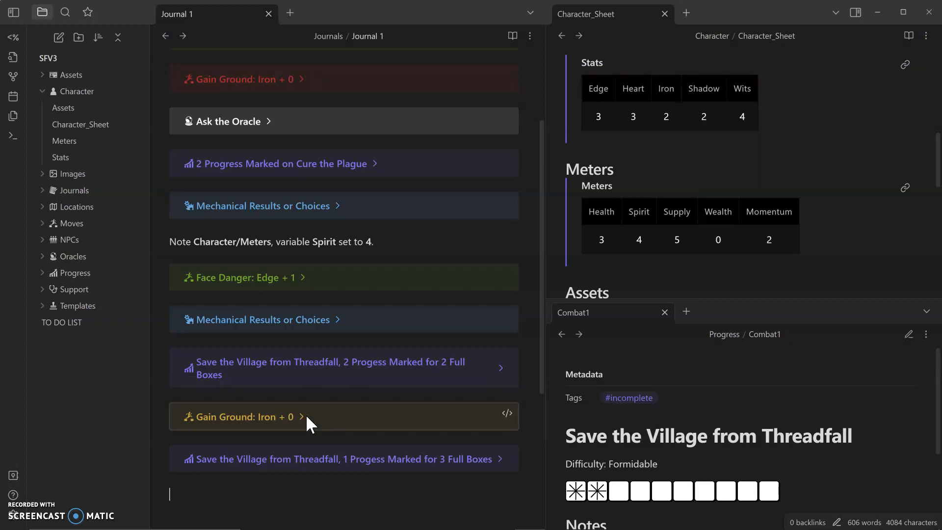
# Step: Expand the newest Save the Village from Threadfall progress callout to view its details, then collapse it
pyautogui.click(267, 458)
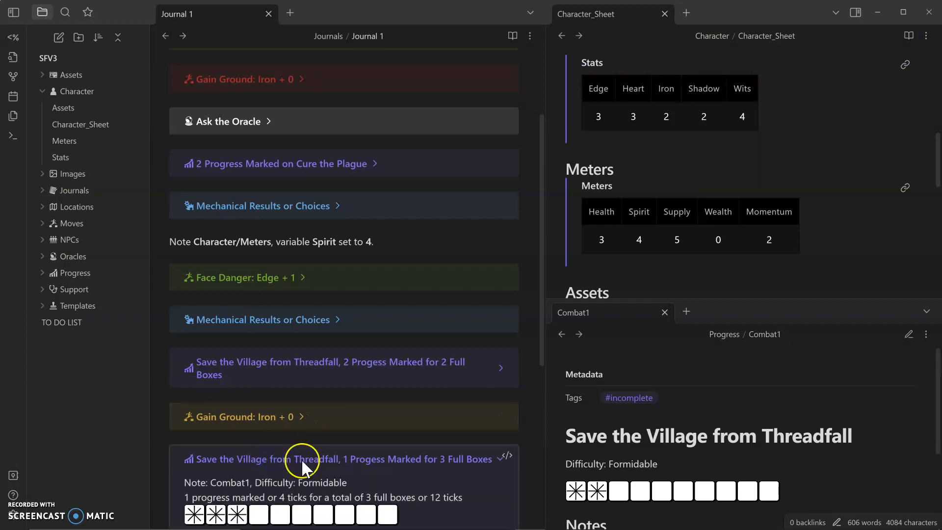
pyautogui.scroll(-1, 301, 458)
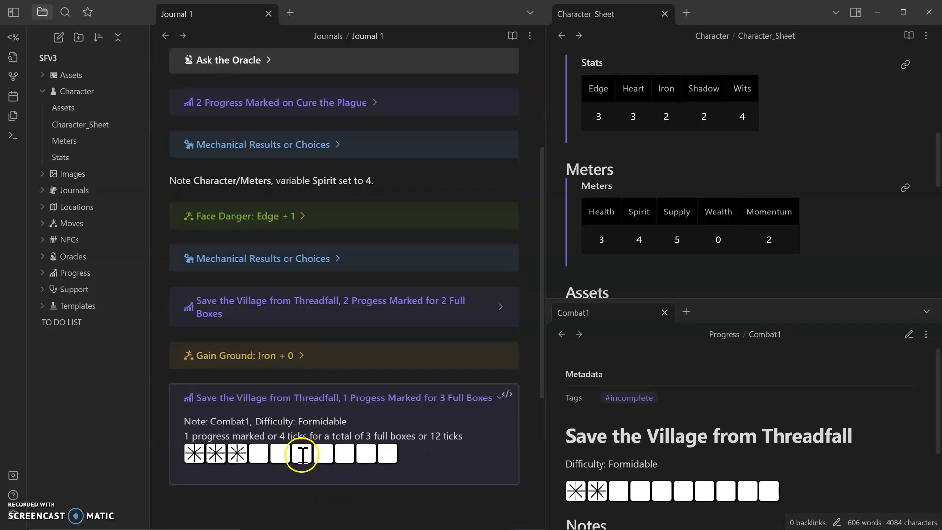
pyautogui.click(251, 398)
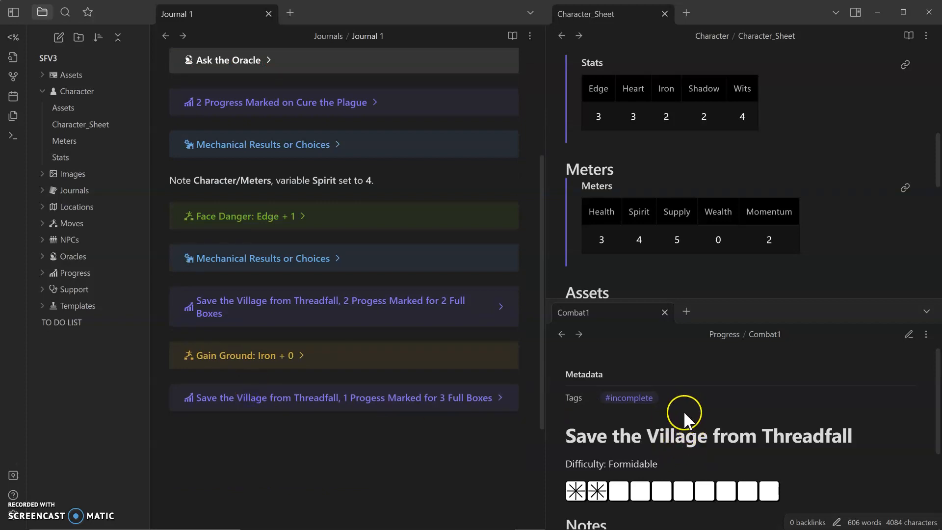
# Step: Reload the Combat1 note and compare its progress track with the details in the newest Save the Village from Threadfall callout
pyautogui.click(563, 333)
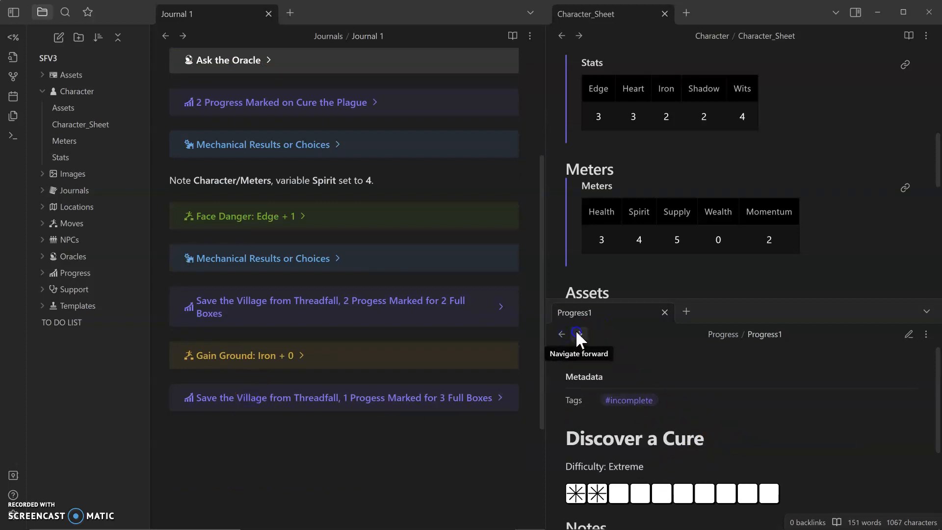
pyautogui.click(577, 332)
pyautogui.scroll(1, 726, 455)
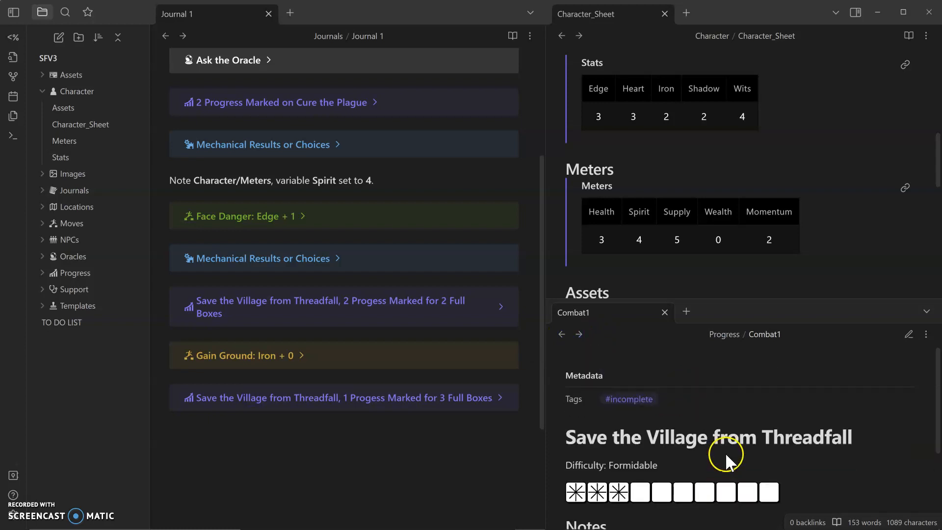
pyautogui.scroll(-1, 725, 452)
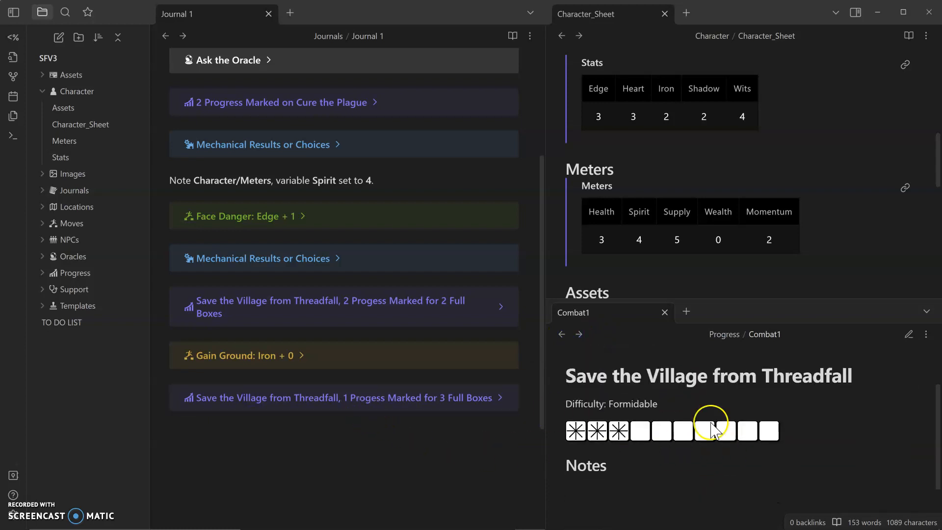
pyautogui.click(455, 396)
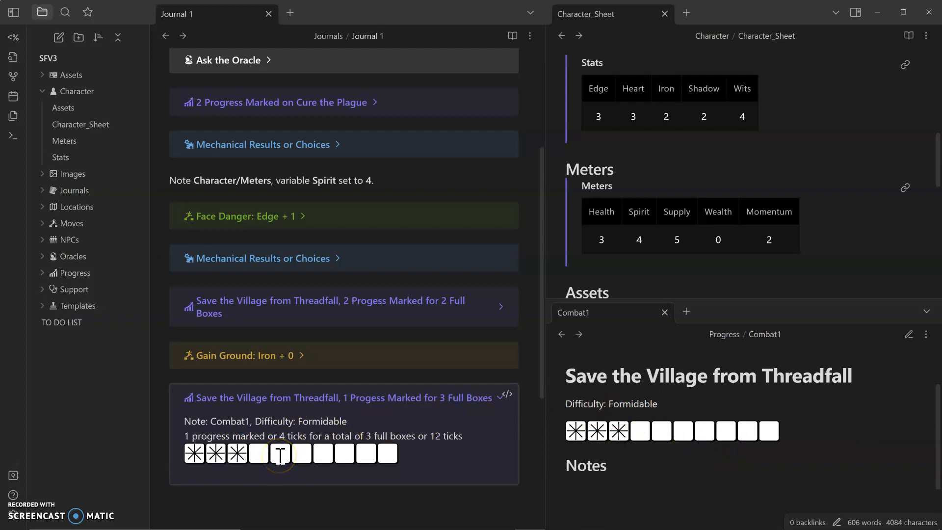
pyautogui.click(292, 397)
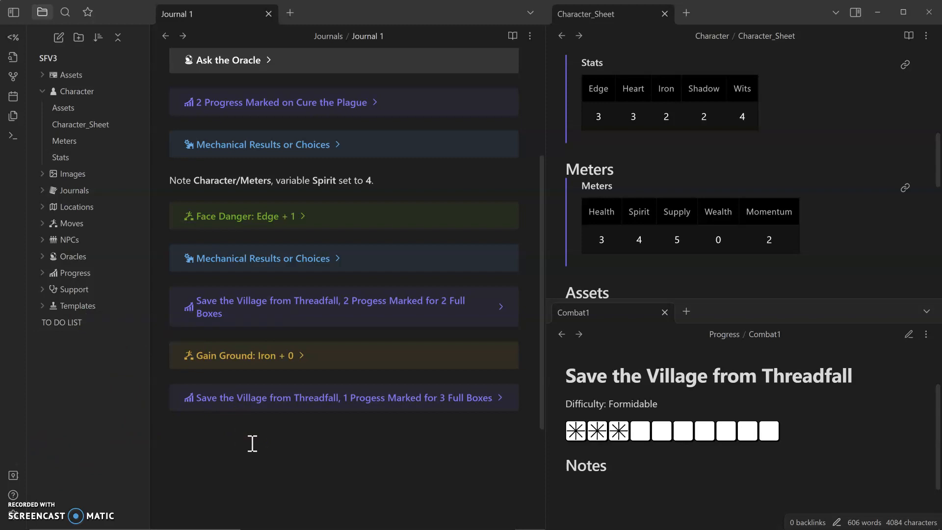
# Step: Expand the Ask the Oracle callout in Journal 1 to read its answer, then collapse it
pyautogui.scroll(3, 252, 444)
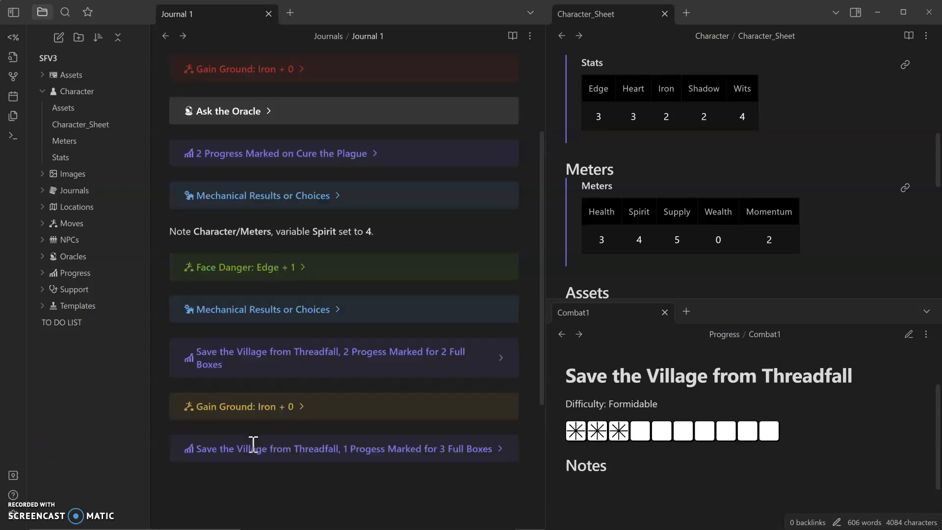
pyautogui.click(268, 184)
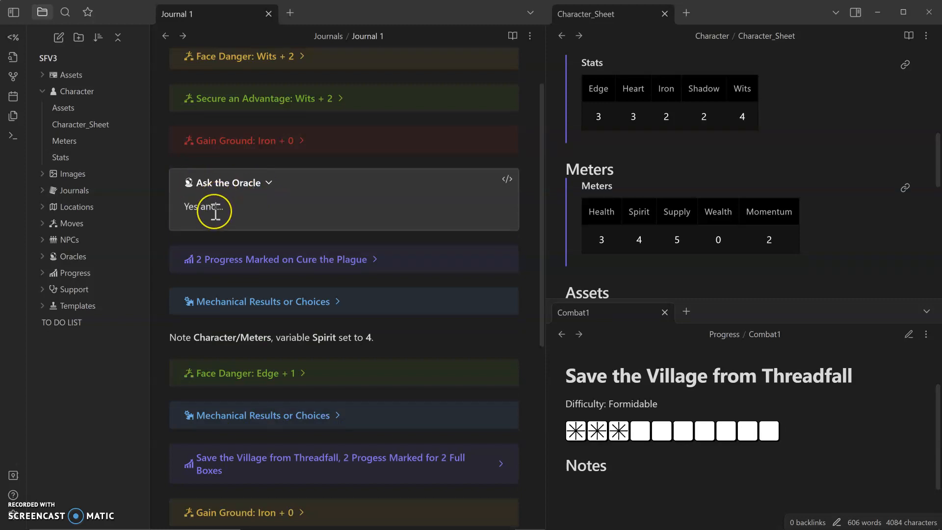
pyautogui.click(232, 184)
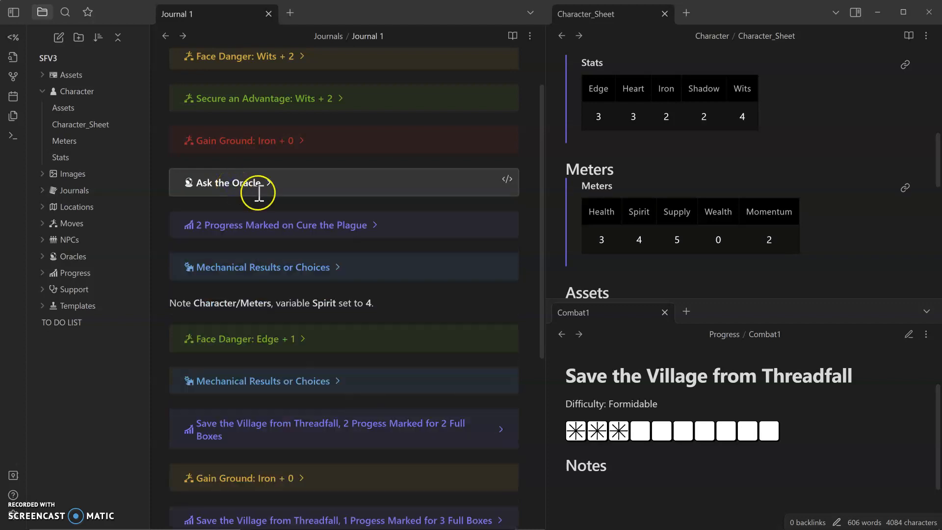
pyautogui.scroll(-4, 276, 211)
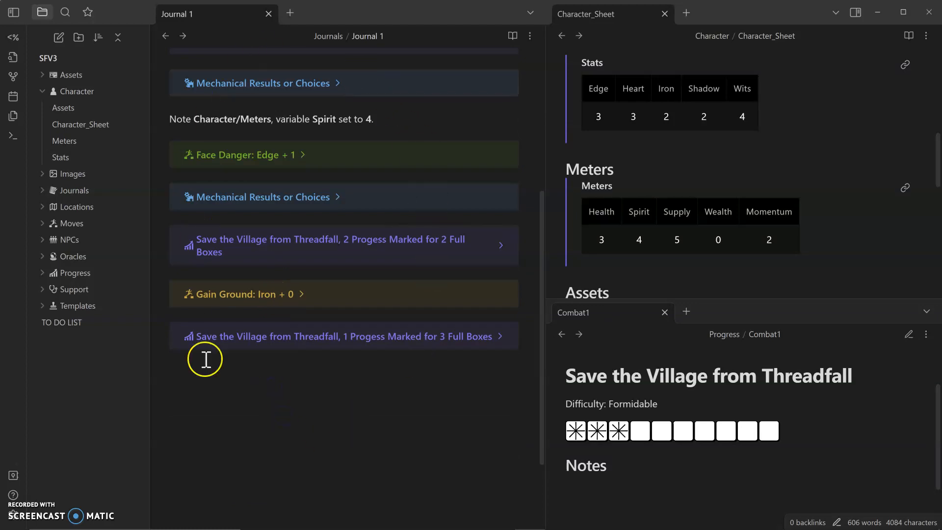
# Step: Look over the Character_Sheet backstory and stats, the Assets and Moves folders, and the logged callouts in Journal 1
pyautogui.click(301, 416)
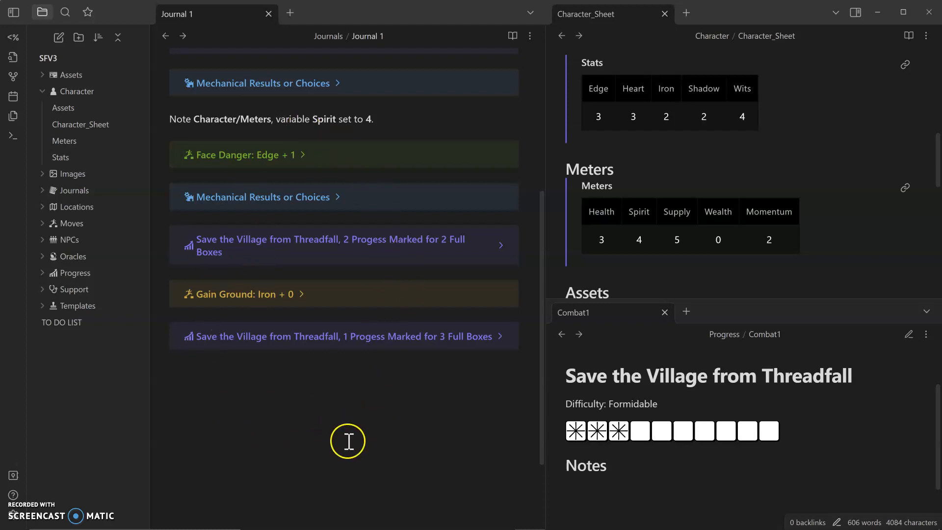
pyautogui.scroll(2, 788, 175)
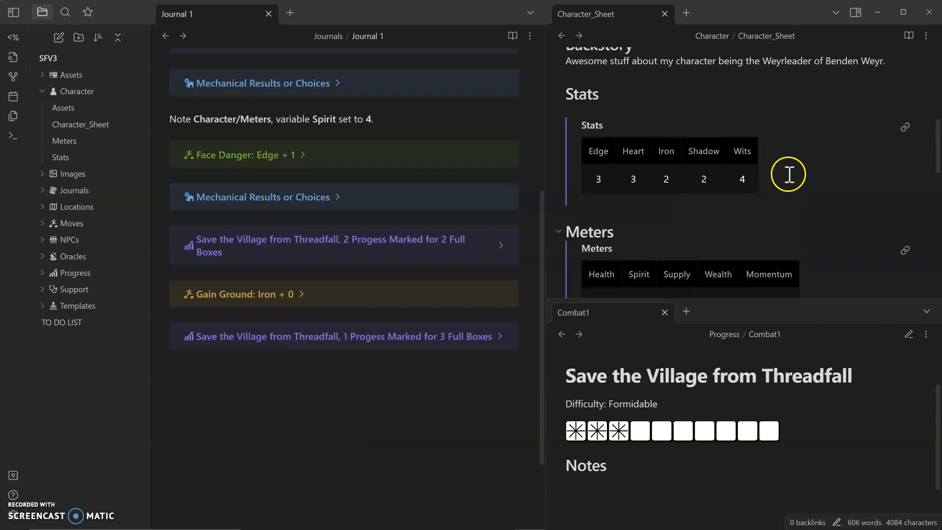
pyautogui.scroll(2, 780, 216)
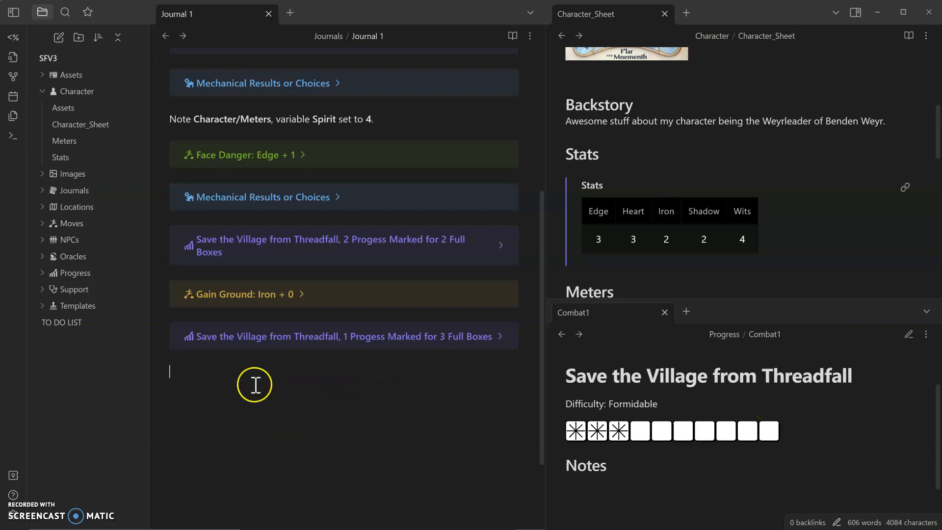
pyautogui.click(247, 399)
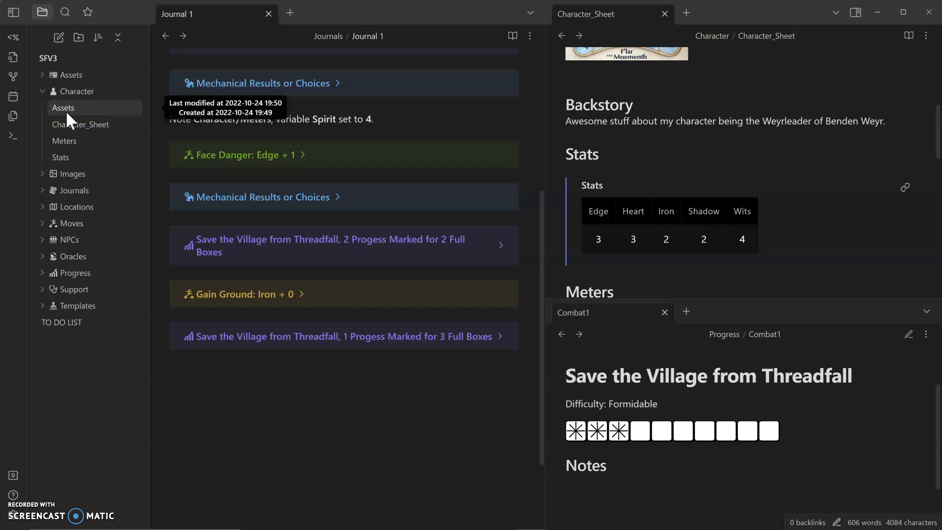
pyautogui.click(77, 75)
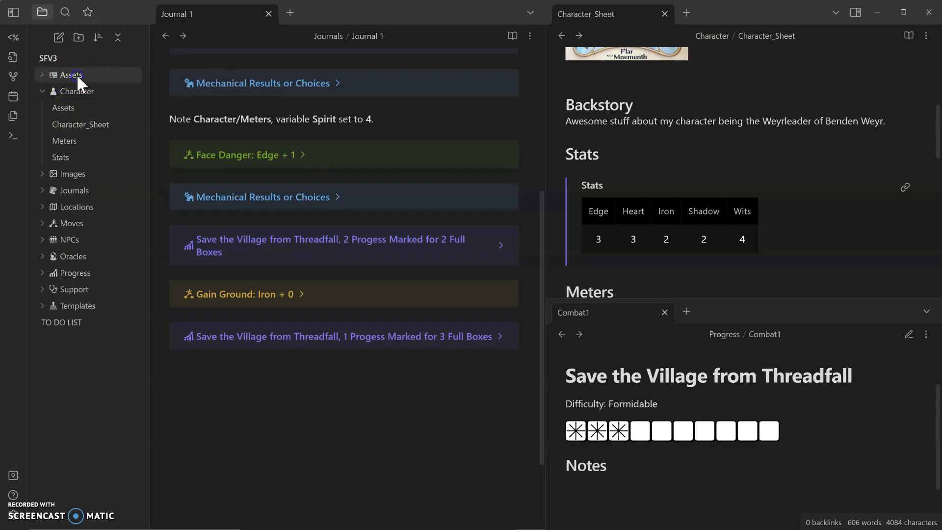
pyautogui.click(73, 222)
pyautogui.click(73, 224)
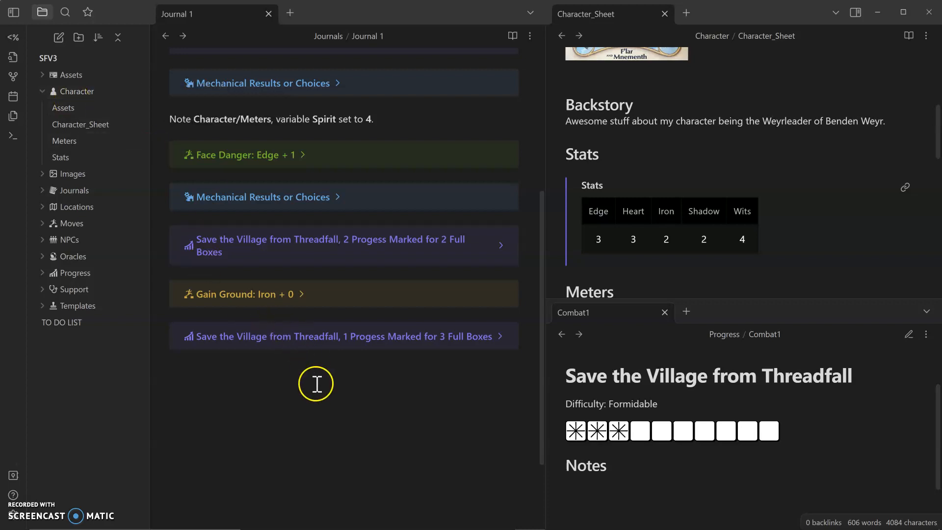
pyautogui.scroll(3, 318, 405)
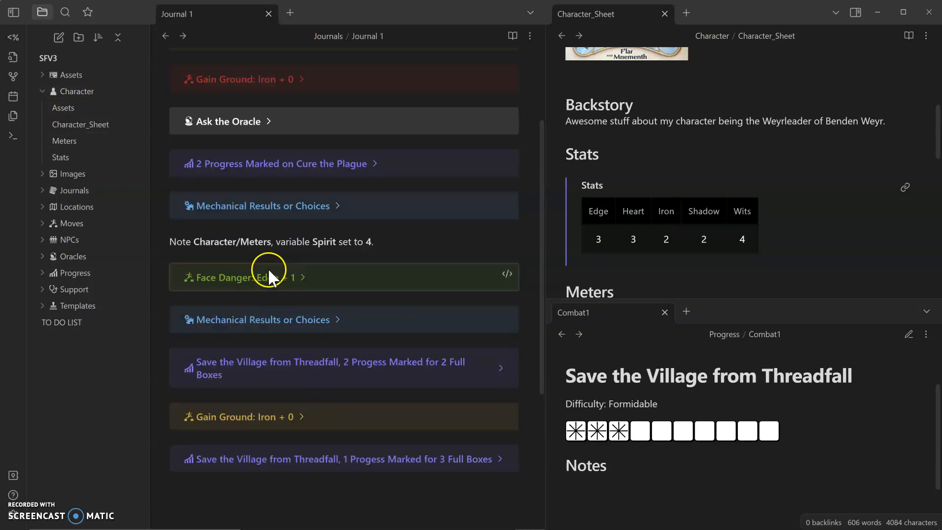
pyautogui.scroll(3, 302, 245)
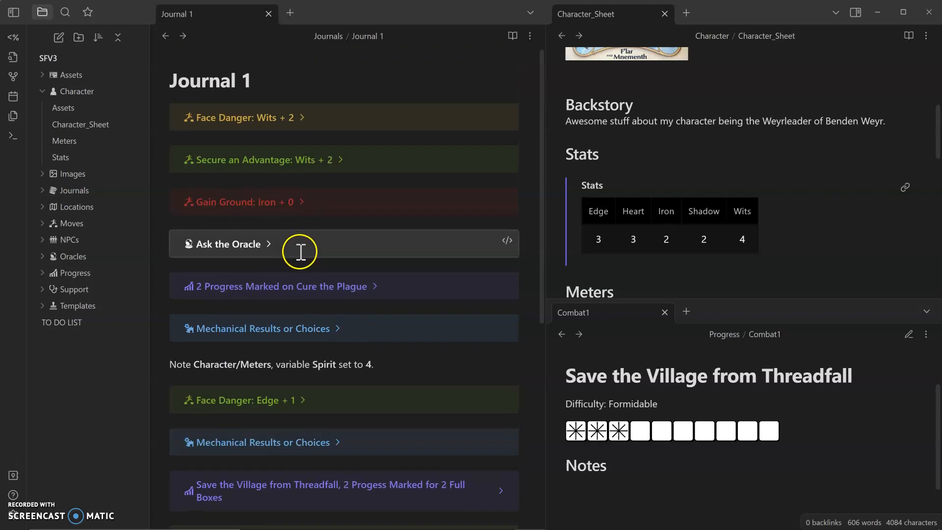
pyautogui.scroll(-5, 301, 259)
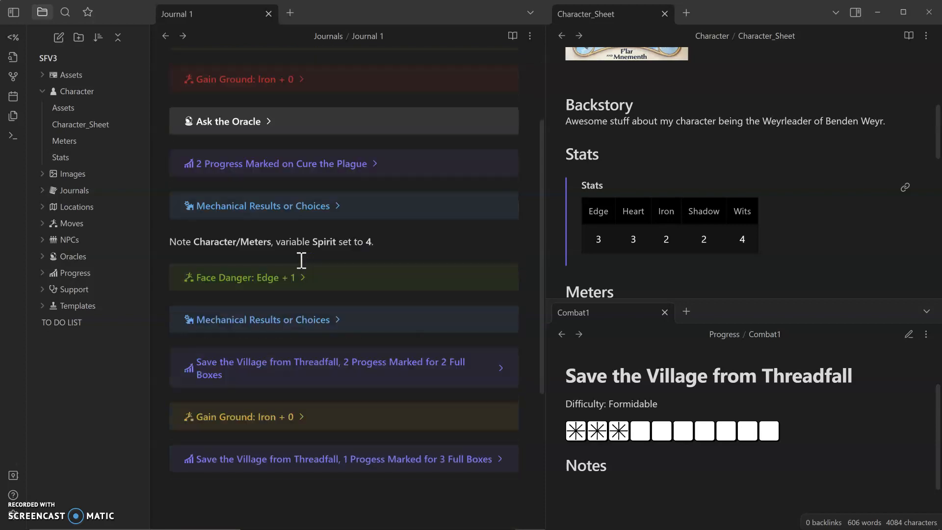
# Step: Open the Vault_Info note in the Support folder and examine the imageLocation path in its frontmatter
pyautogui.click(42, 289)
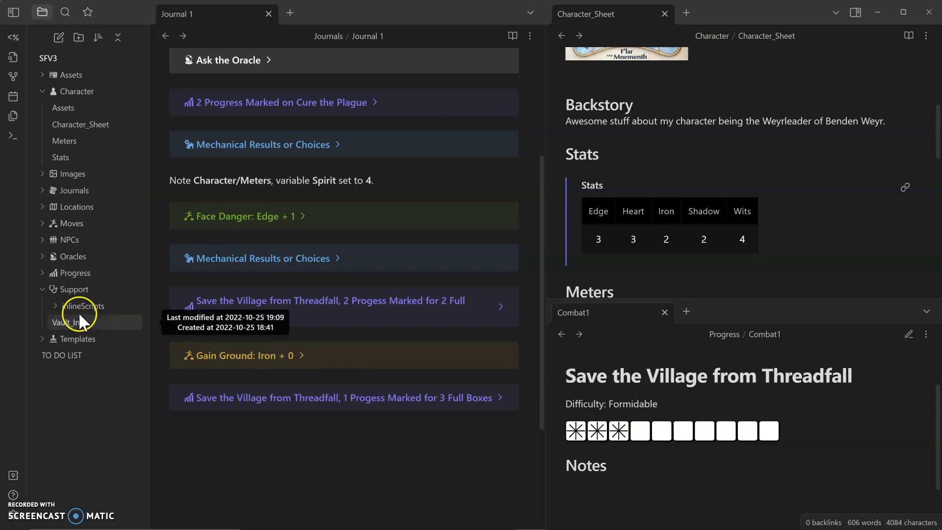
pyautogui.click(72, 322)
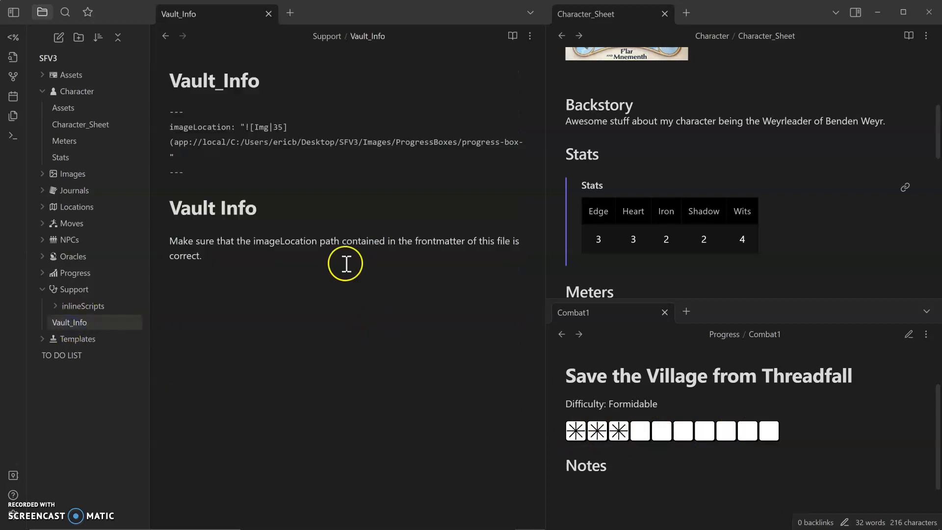
pyautogui.moveTo(175, 143); pyautogui.dragTo(408, 145)
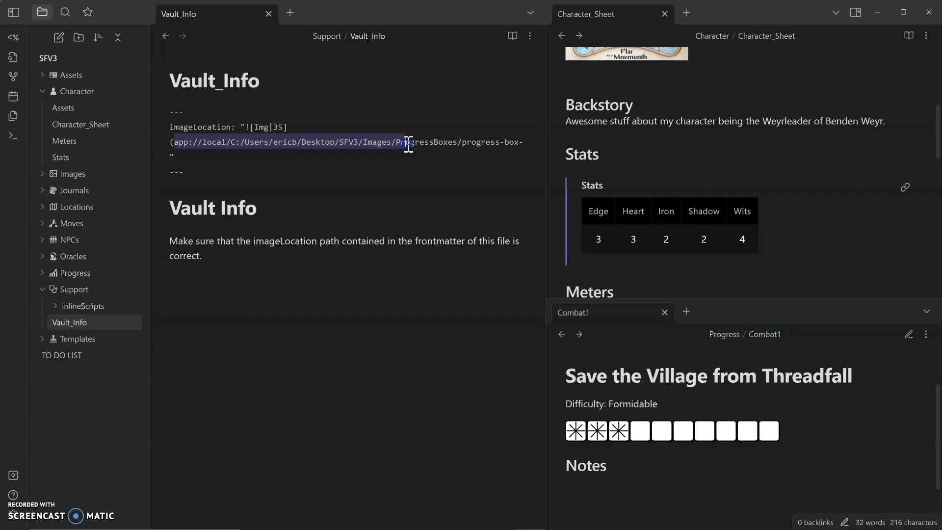
pyautogui.moveTo(408, 145); pyautogui.dragTo(411, 145)
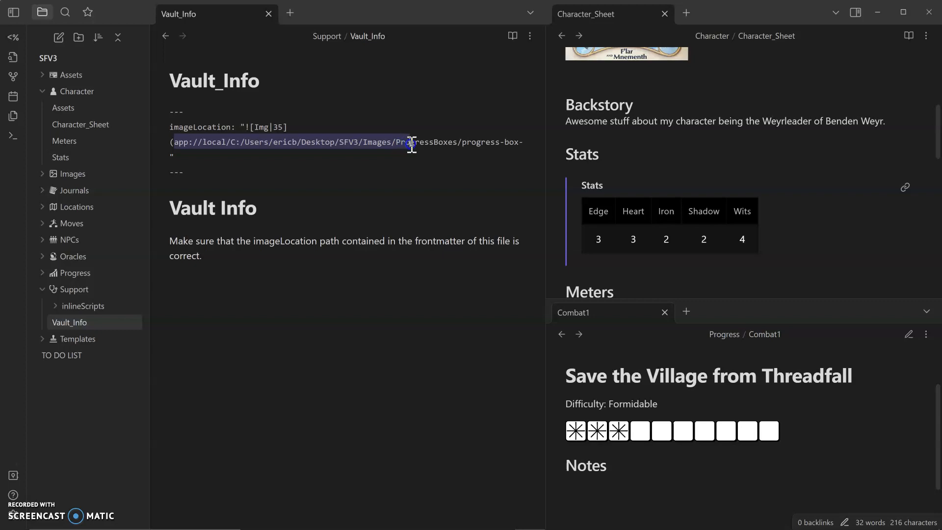
pyautogui.click(316, 146)
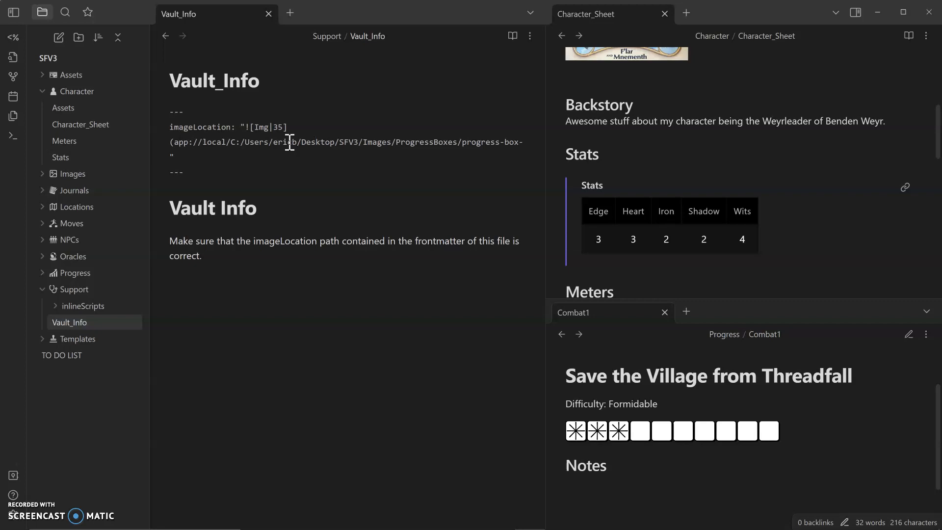
pyautogui.moveTo(203, 143); pyautogui.dragTo(328, 145)
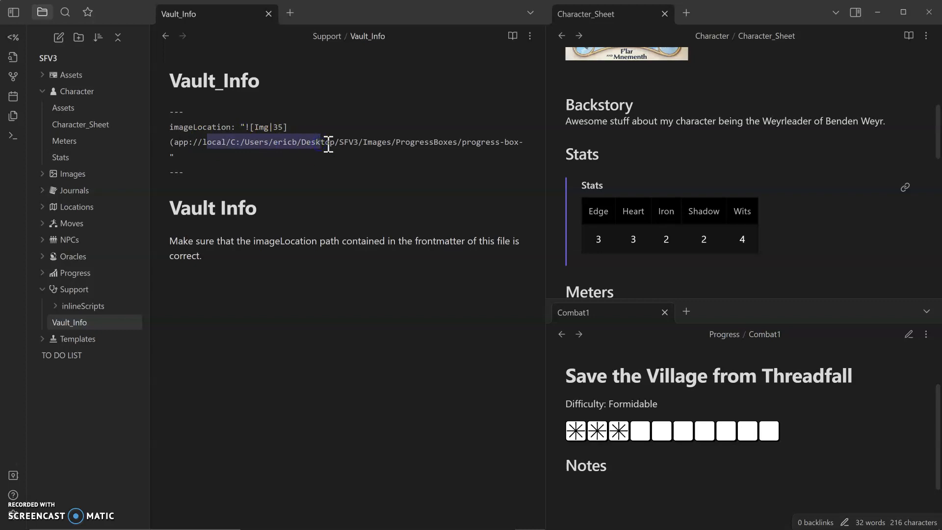
pyautogui.click(249, 148)
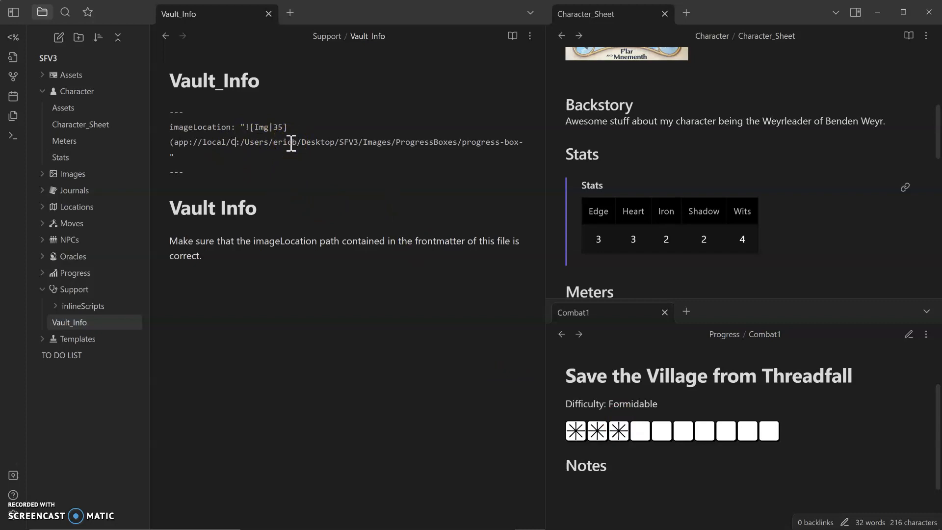
pyautogui.moveTo(176, 145); pyautogui.dragTo(405, 145)
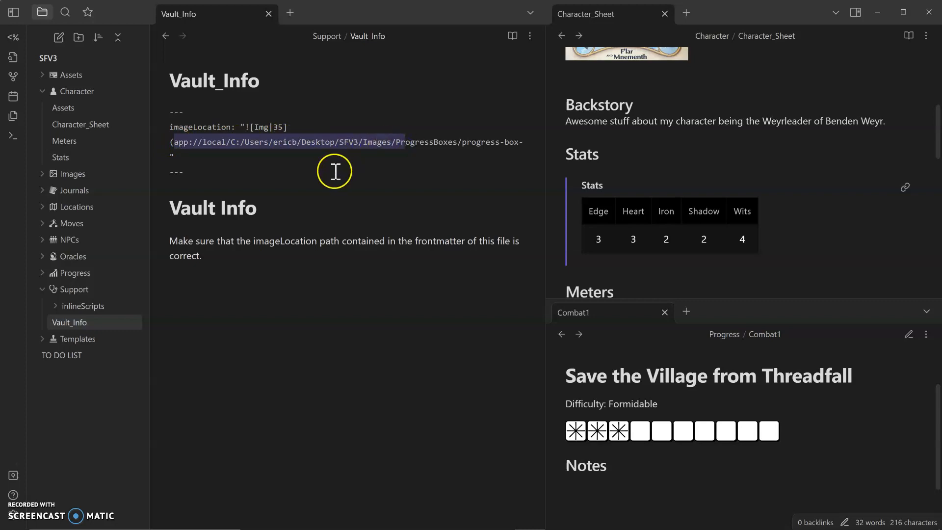
pyautogui.click(233, 142)
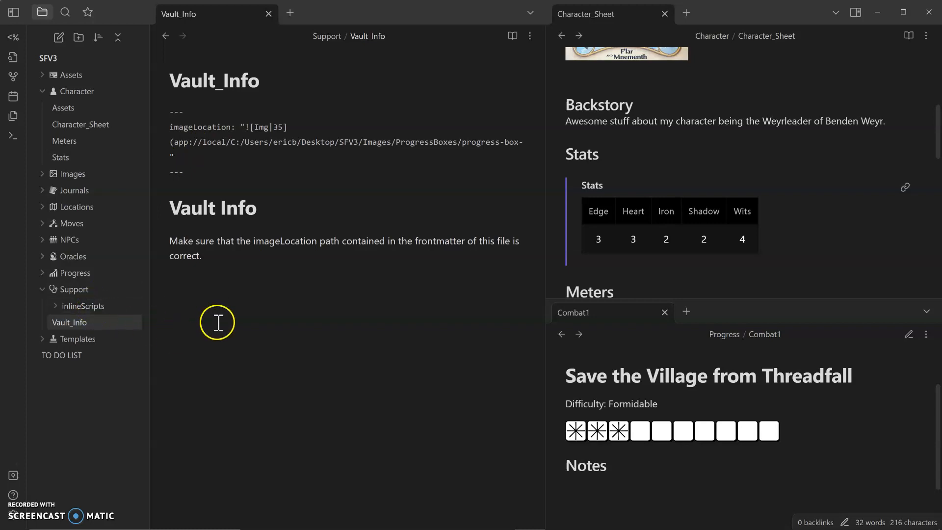
# Step: Collapse the Character and Support folders in the file list and return from Vault_Info to the latest callouts in Journal 1
pyautogui.click(41, 91)
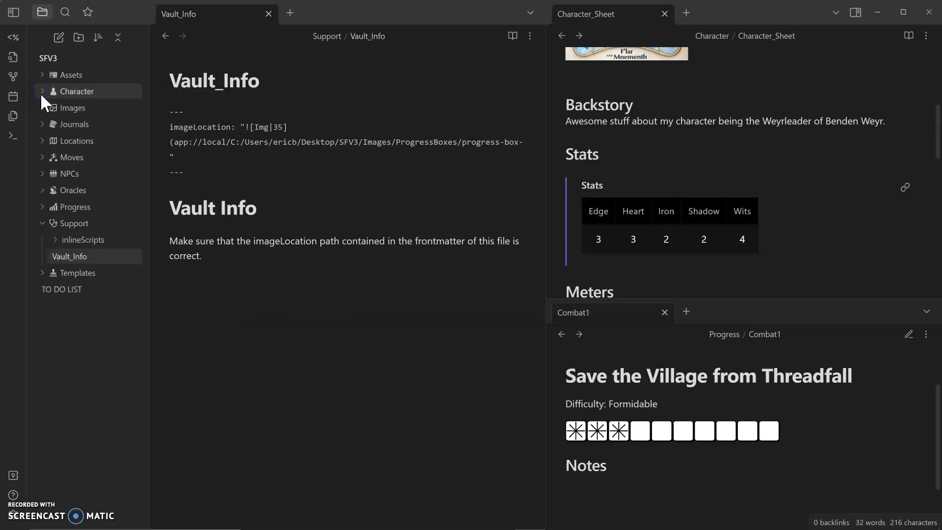
pyautogui.click(40, 222)
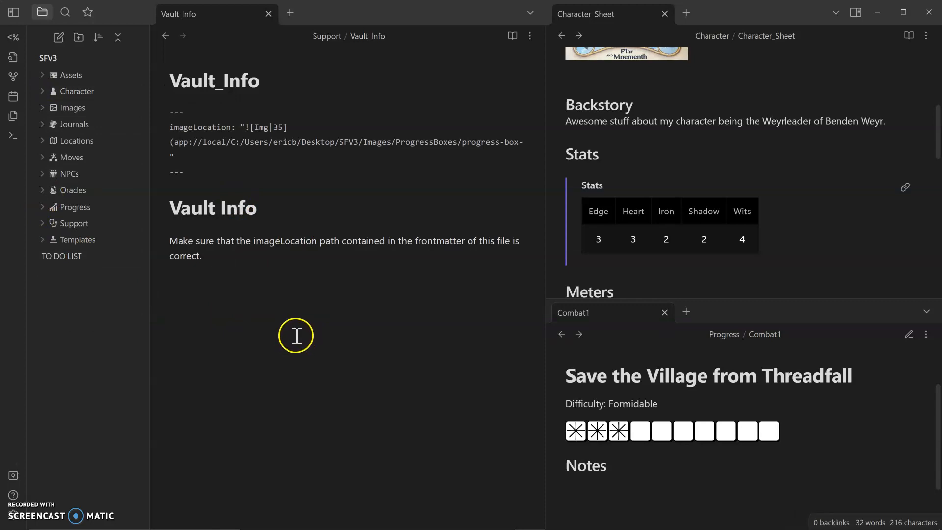
pyautogui.click(165, 36)
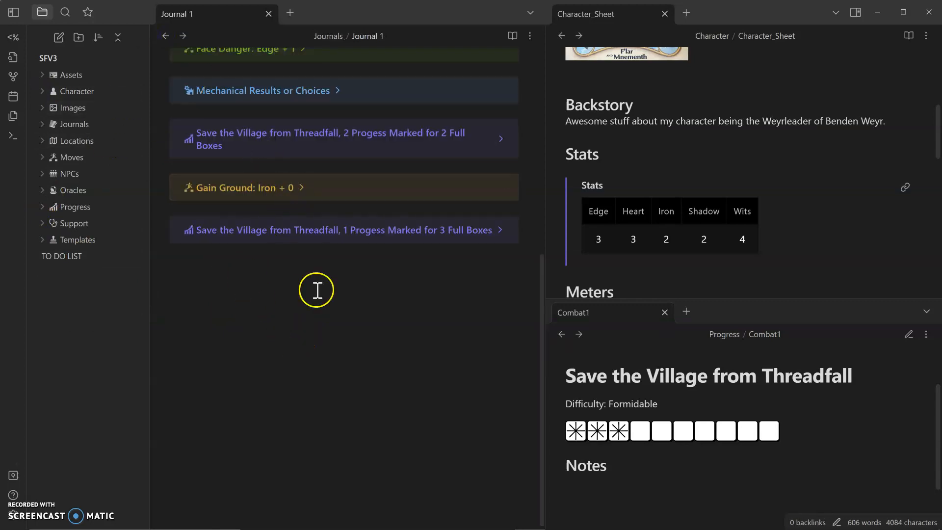
pyautogui.scroll(-1, 314, 388)
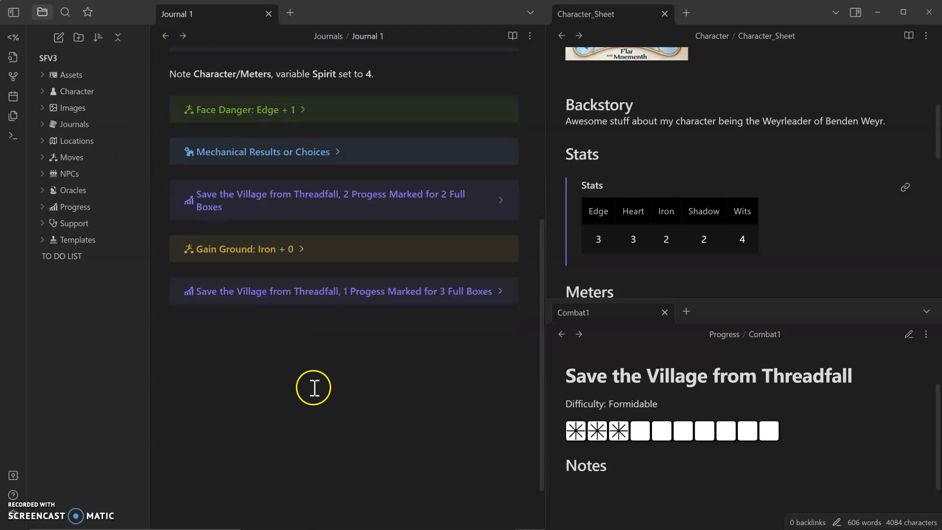
pyautogui.click(344, 386)
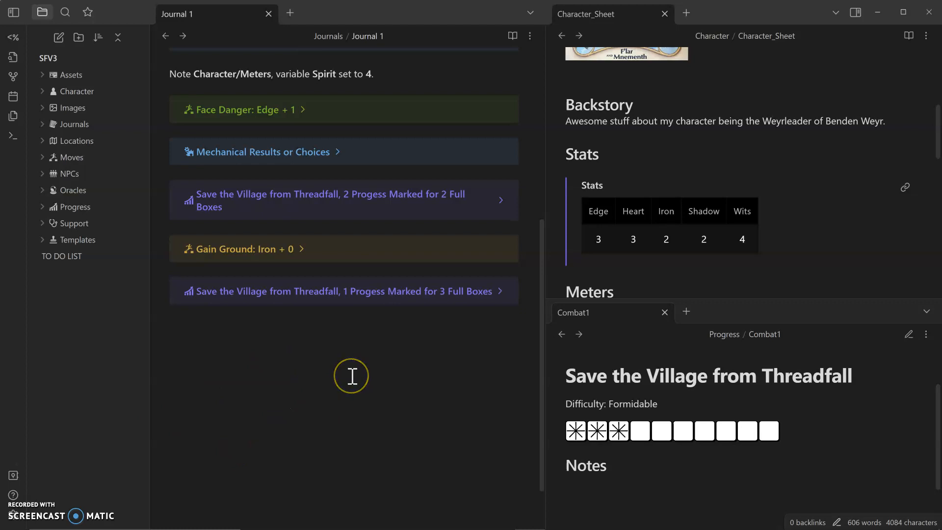
pyautogui.click(344, 379)
pyautogui.click(324, 378)
pyautogui.click(198, 420)
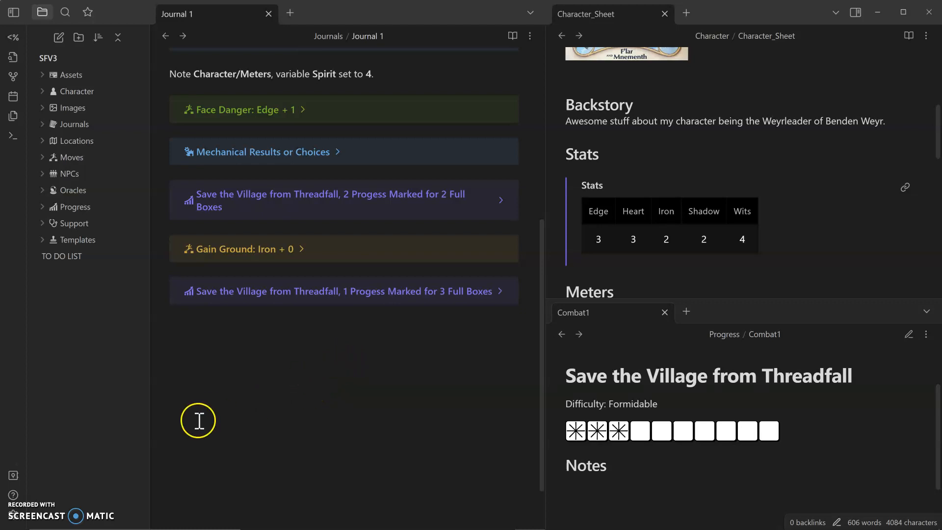
pyautogui.click(139, 427)
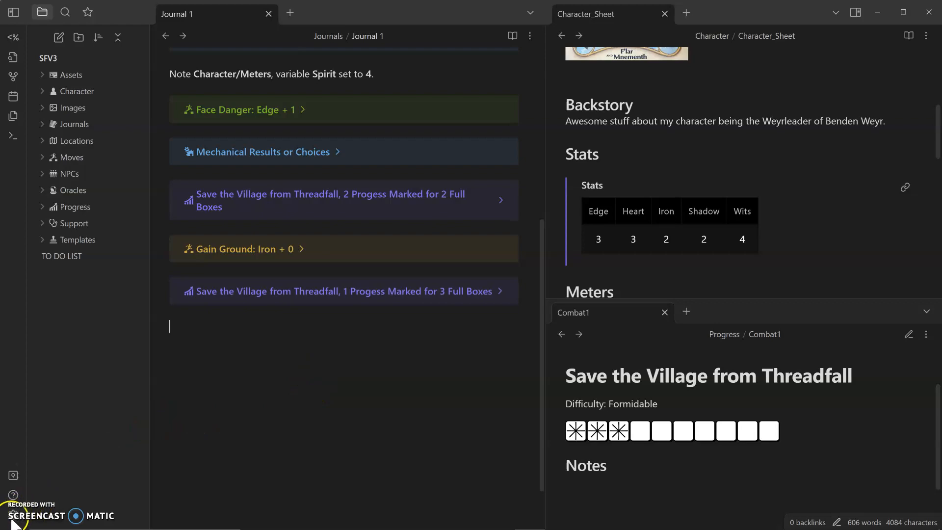